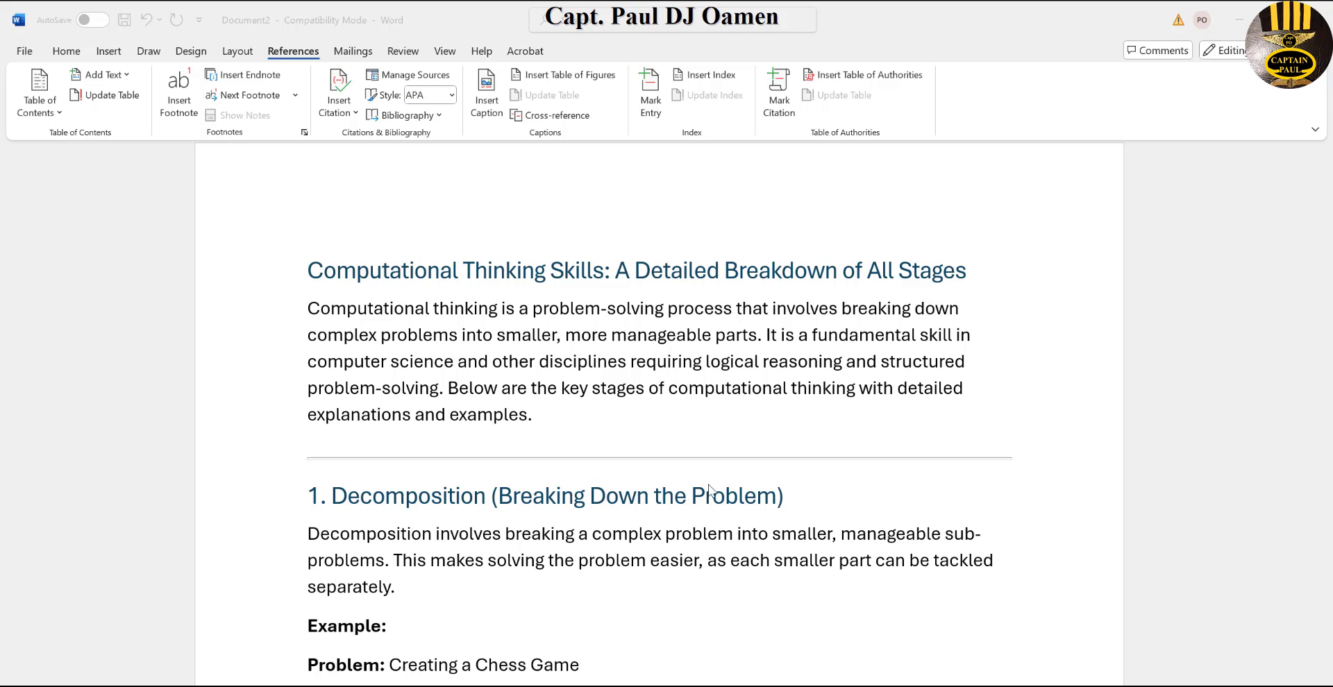
Step: Focus the Computational Thinking Skills document and bring the introductory paragraph into view
left_click(572, 419)
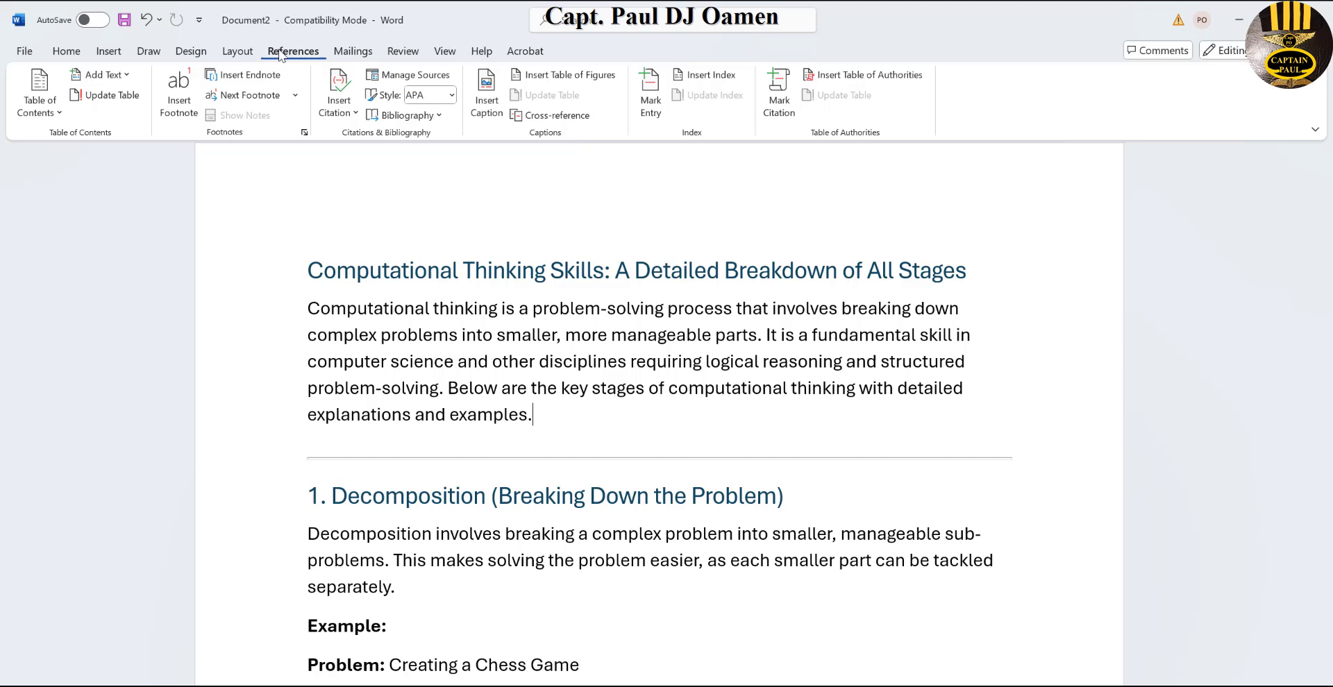
scroll(294, 52, "up", 1)
scroll(300, 116, "down", 1)
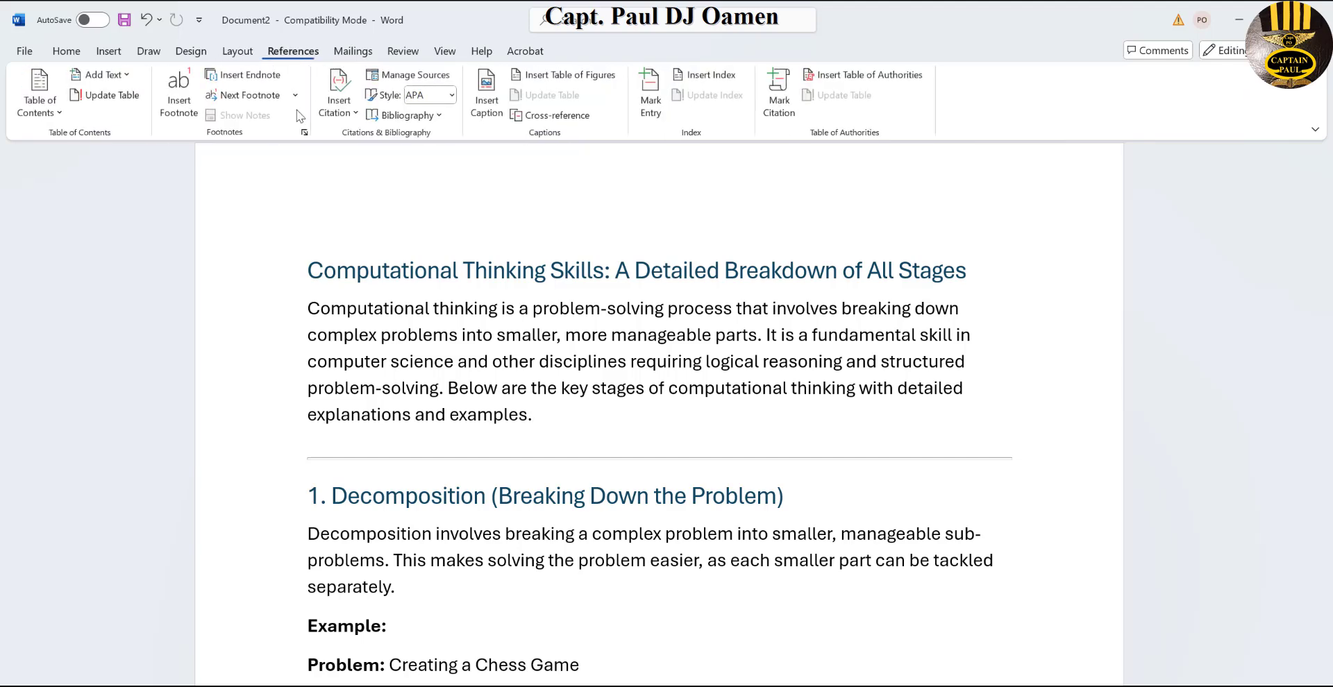
Step: Start a new citation source and enter the author's name as a personal author
left_click(355, 115)
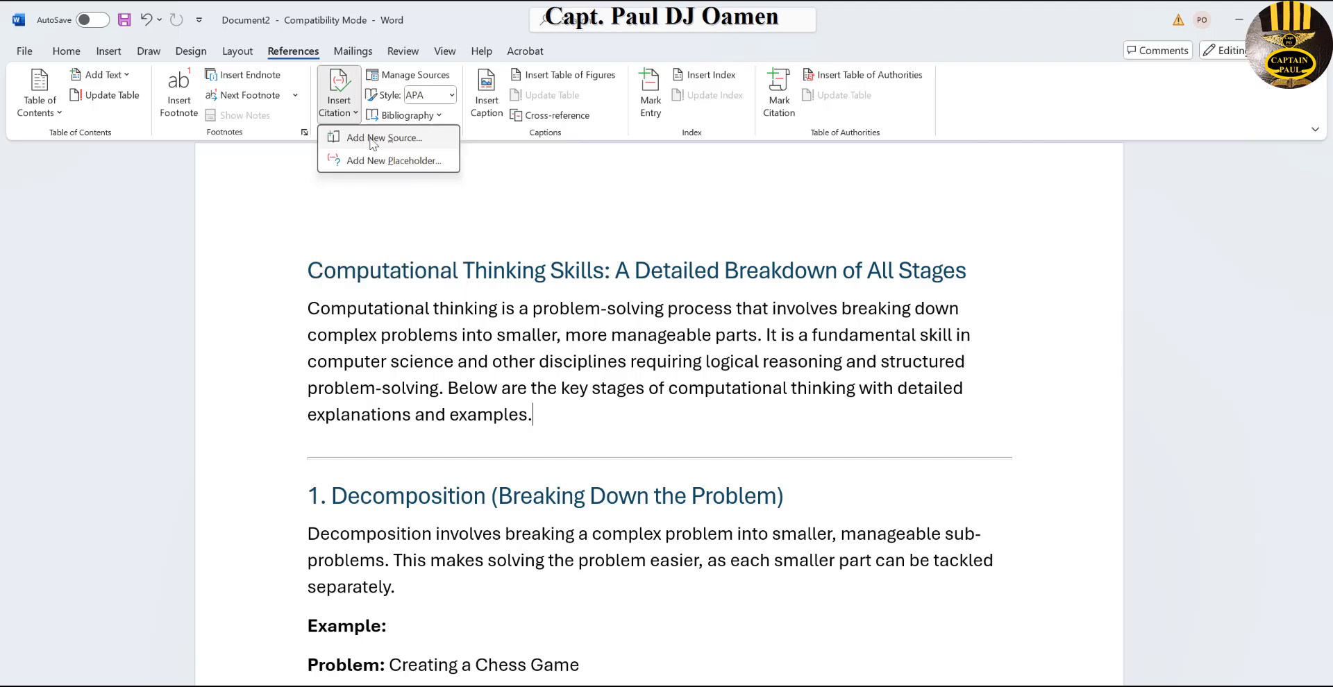
left_click(373, 138)
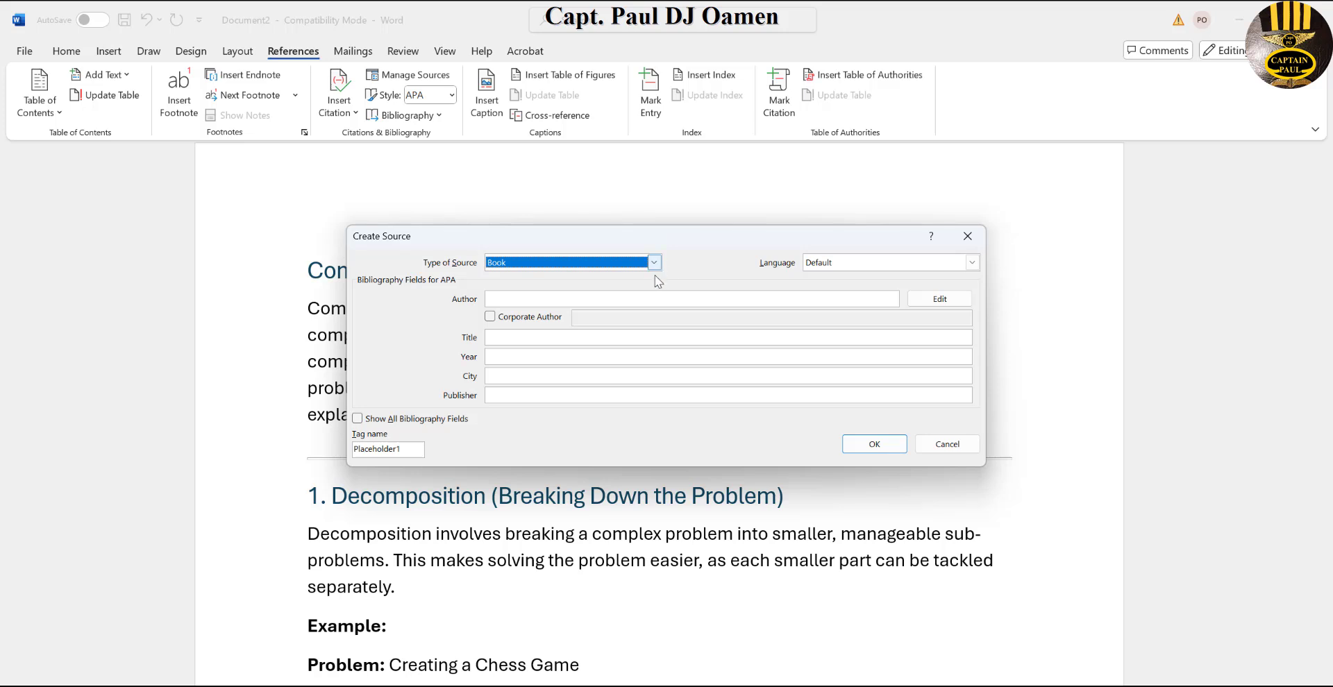
left_click(591, 299)
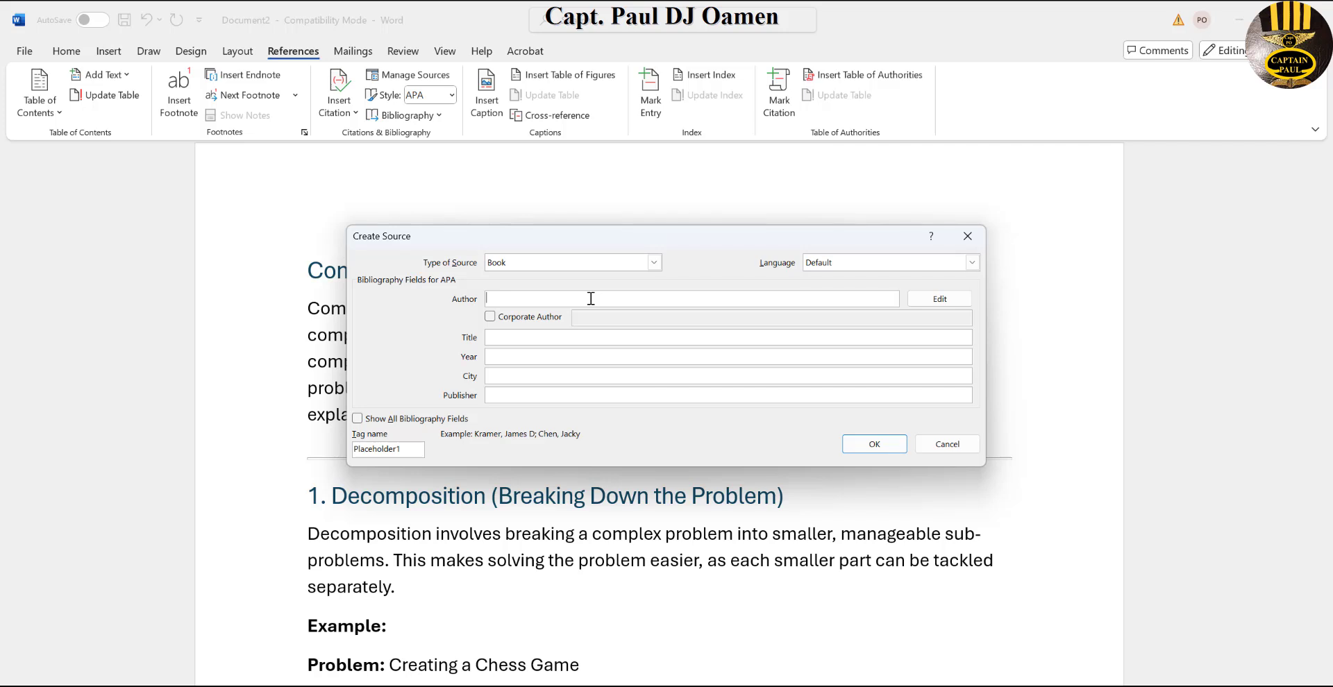
type("Paul Oamen")
left_click(491, 318)
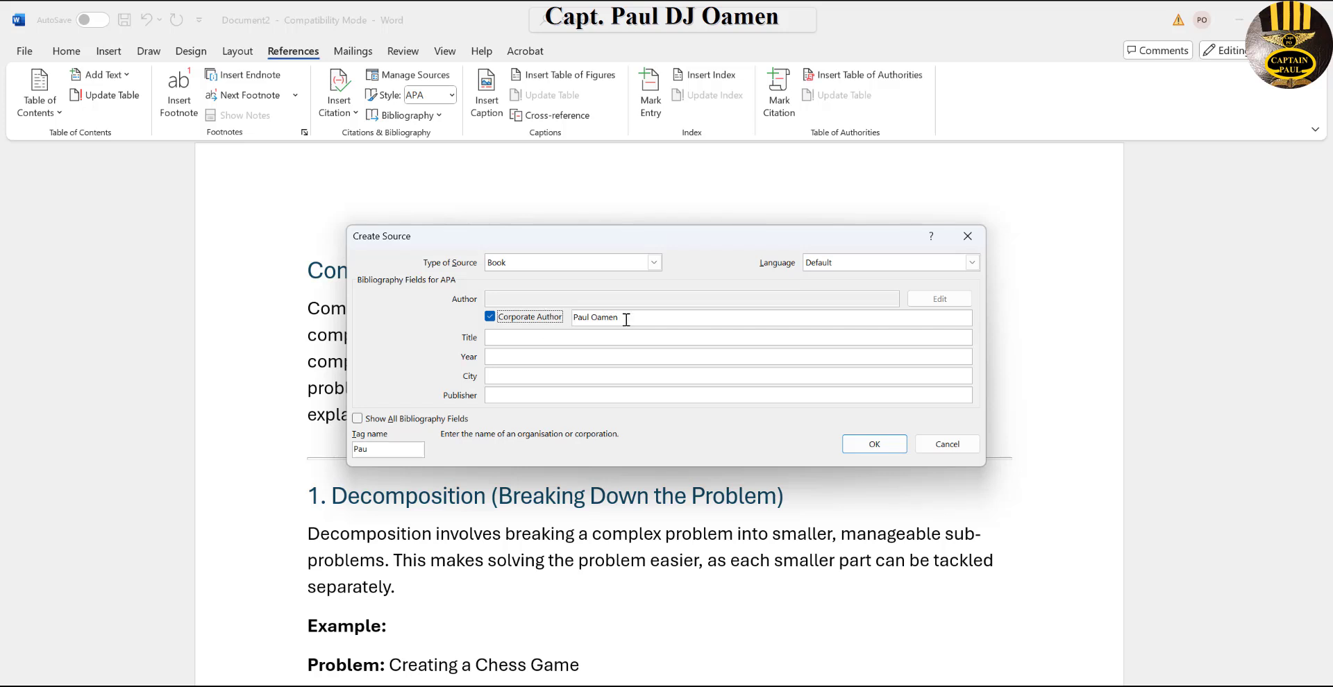
left_click(491, 318)
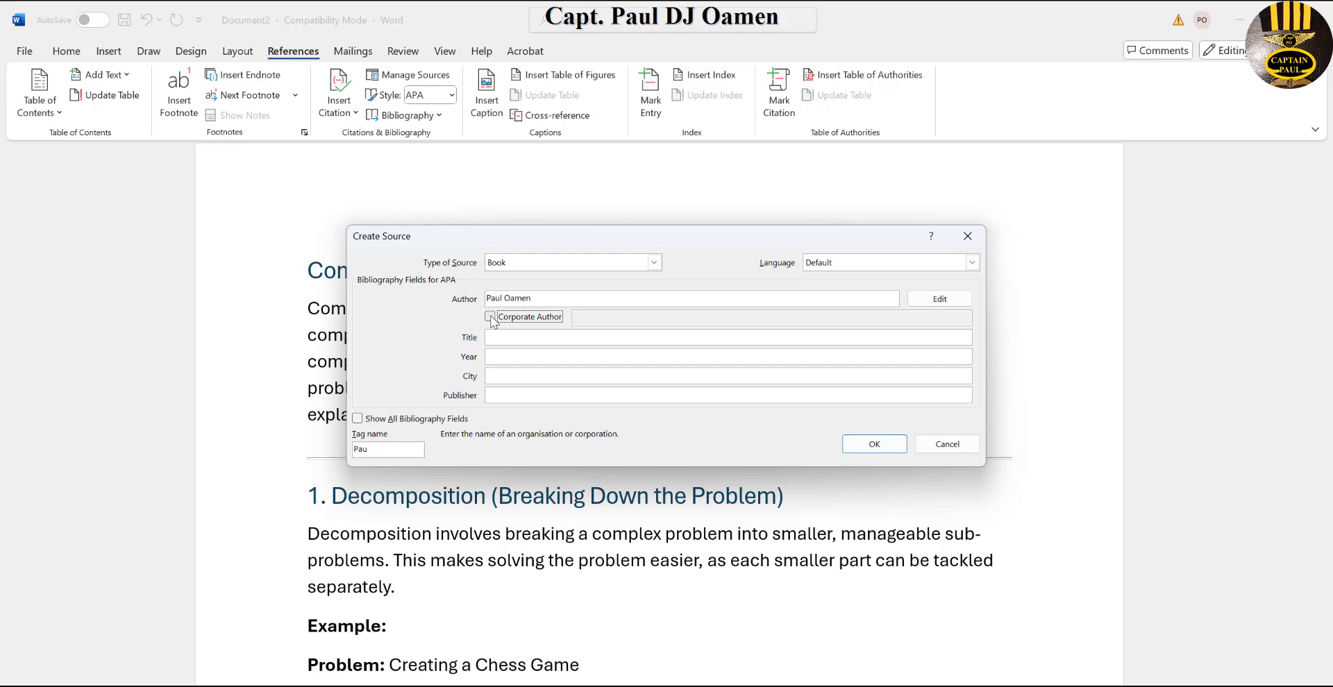
left_click(525, 336)
left_click_drag(574, 236, 577, 338)
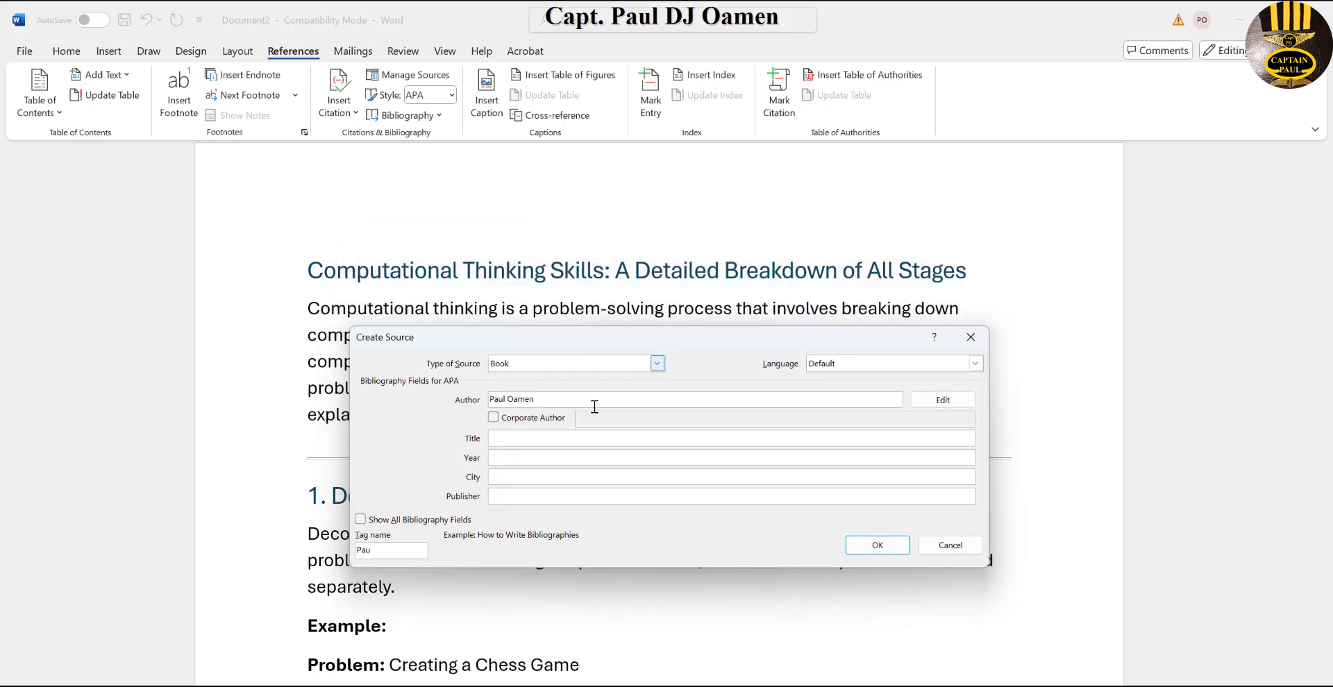
Step: Fill in title Computational Thinking Skills, year 2025, city London, publisher Carltor, and insert the citation
type("Con")
type("putational Thinking Skills")
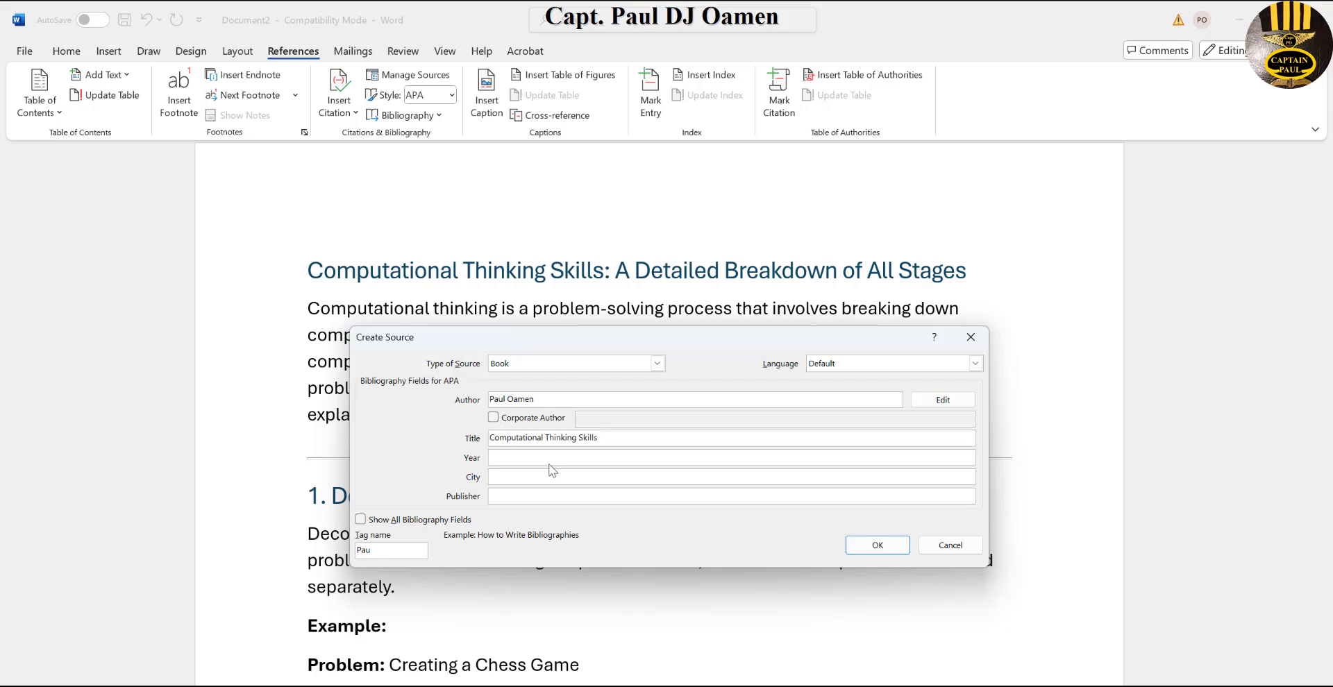
left_click(550, 464)
type("2025")
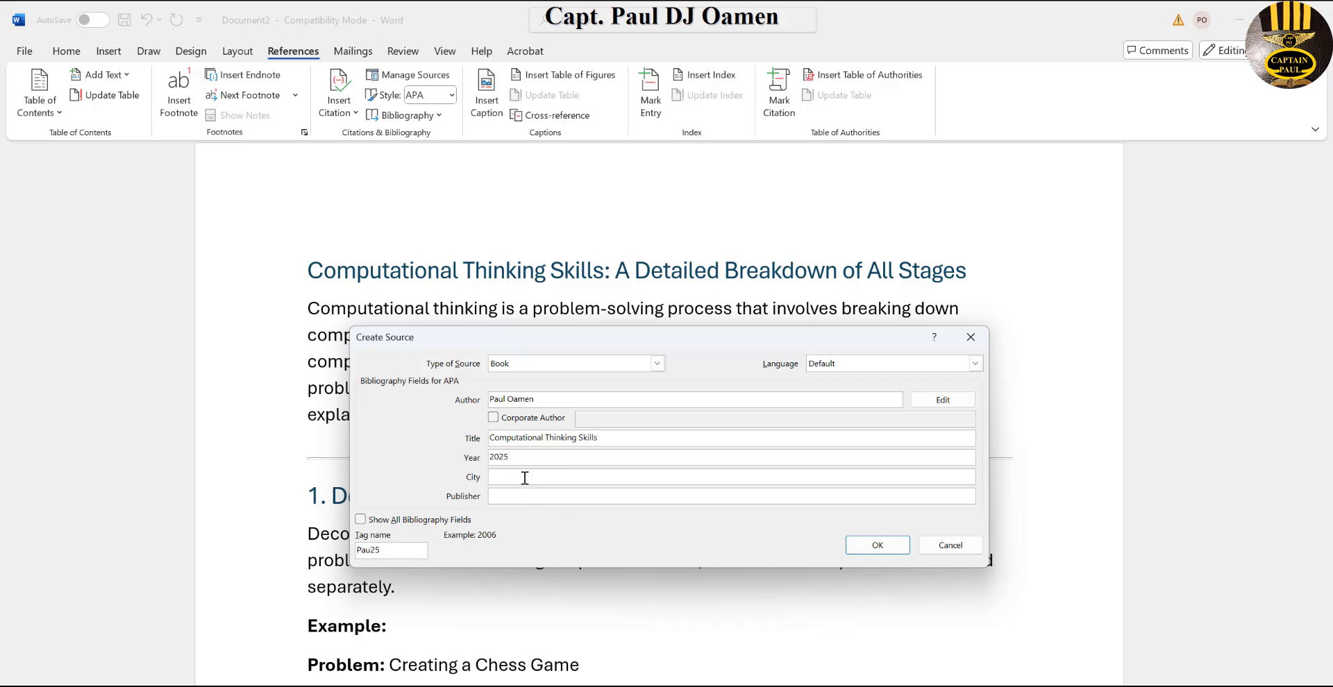
left_click(525, 478)
type("London")
left_click(537, 497)
type("Carltor")
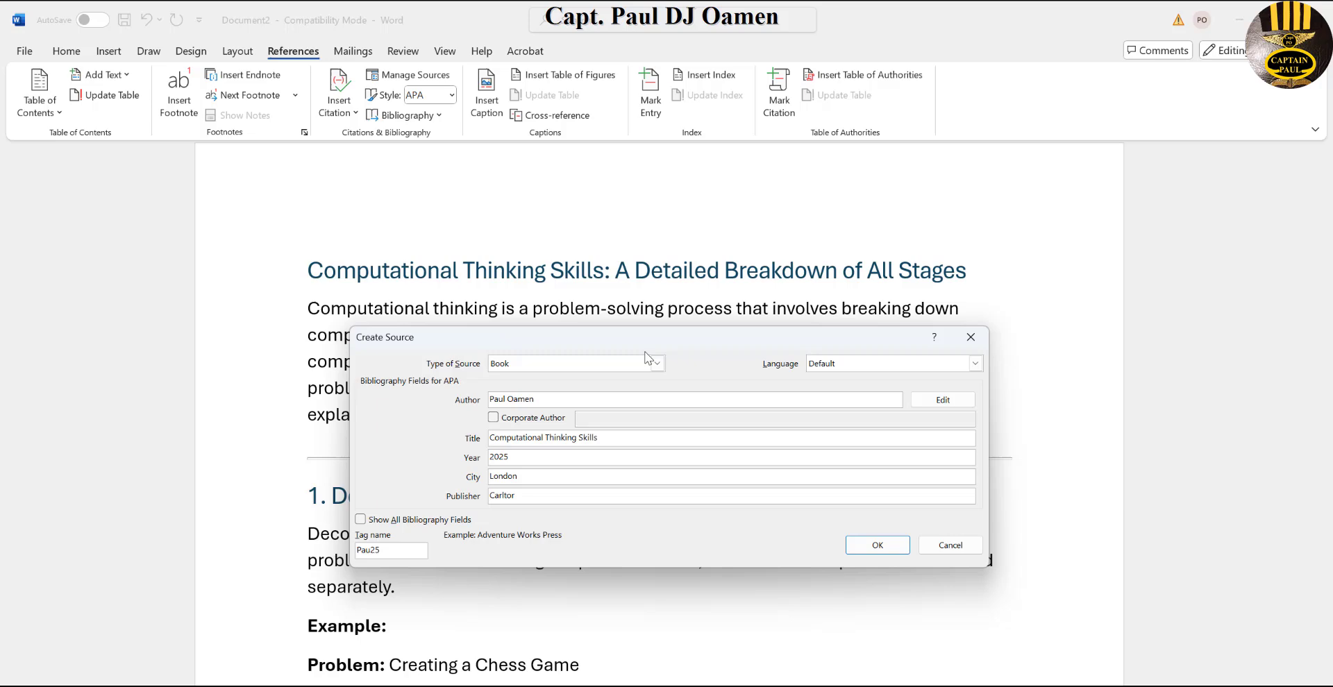
left_click(878, 545)
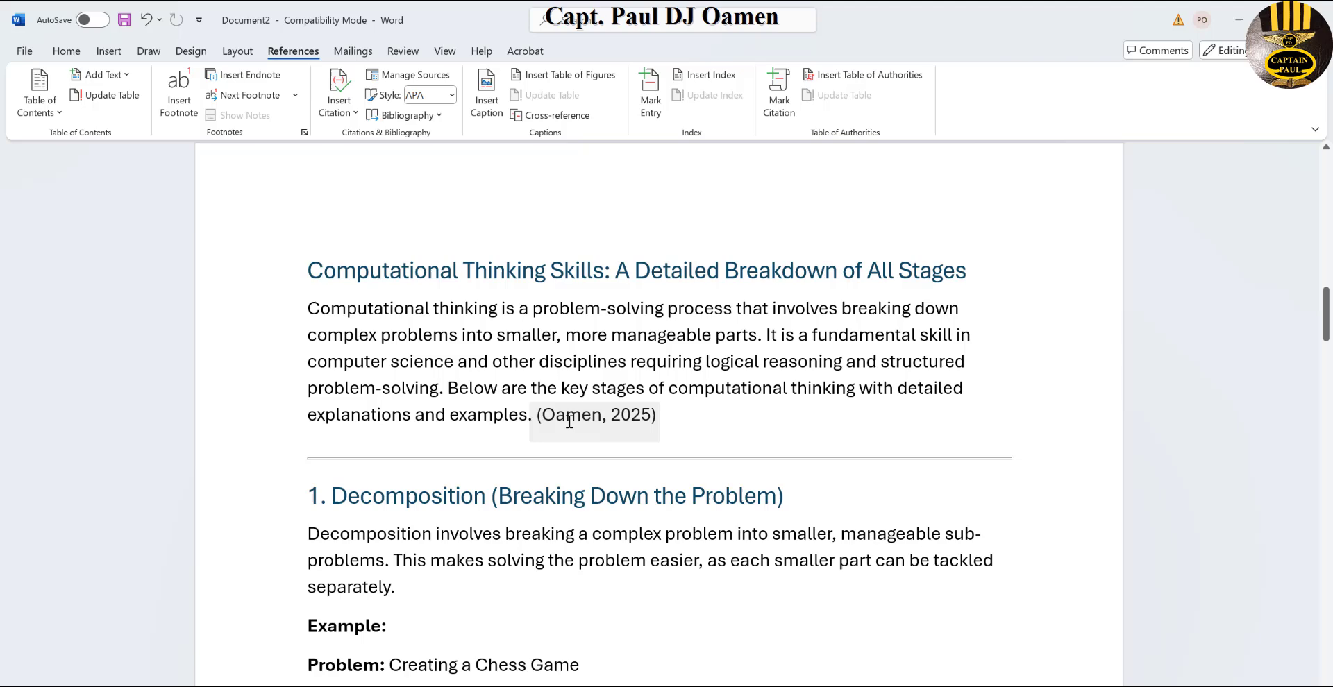
Step: After 'manageable.', start a new citation source and enter the author's name
scroll(732, 410, "down", 3)
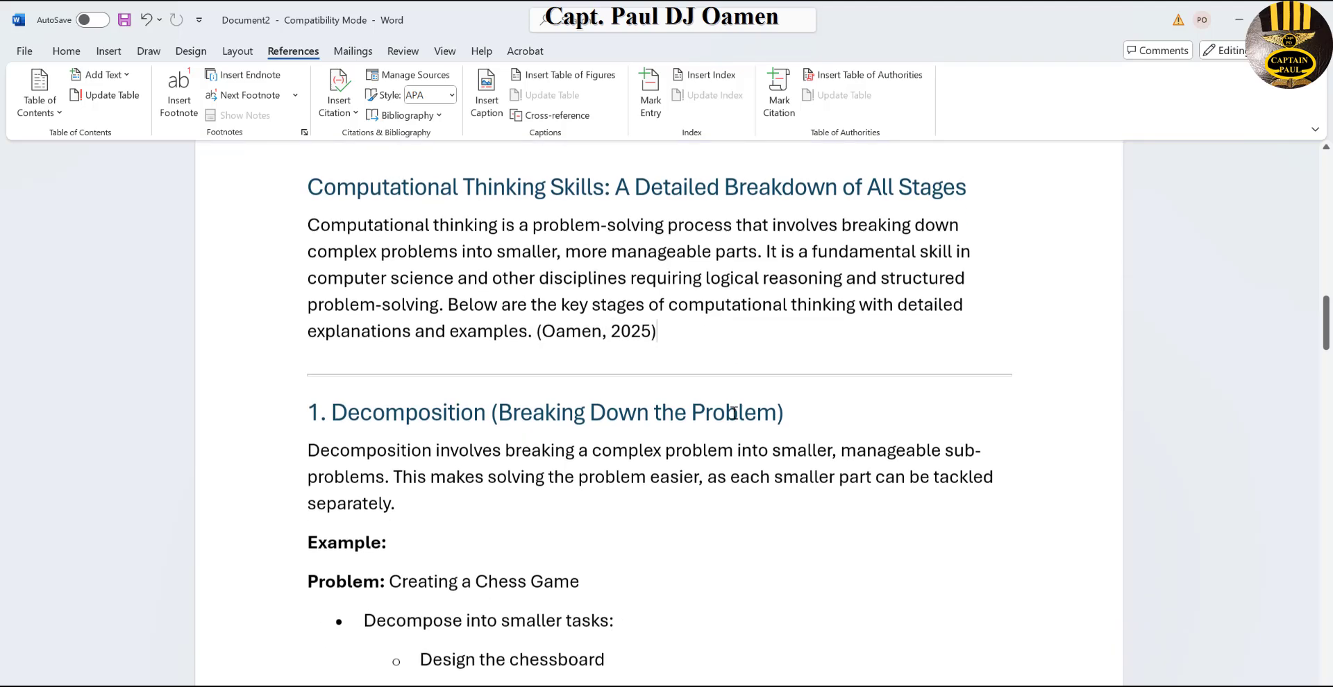
scroll(658, 414, "down", 2)
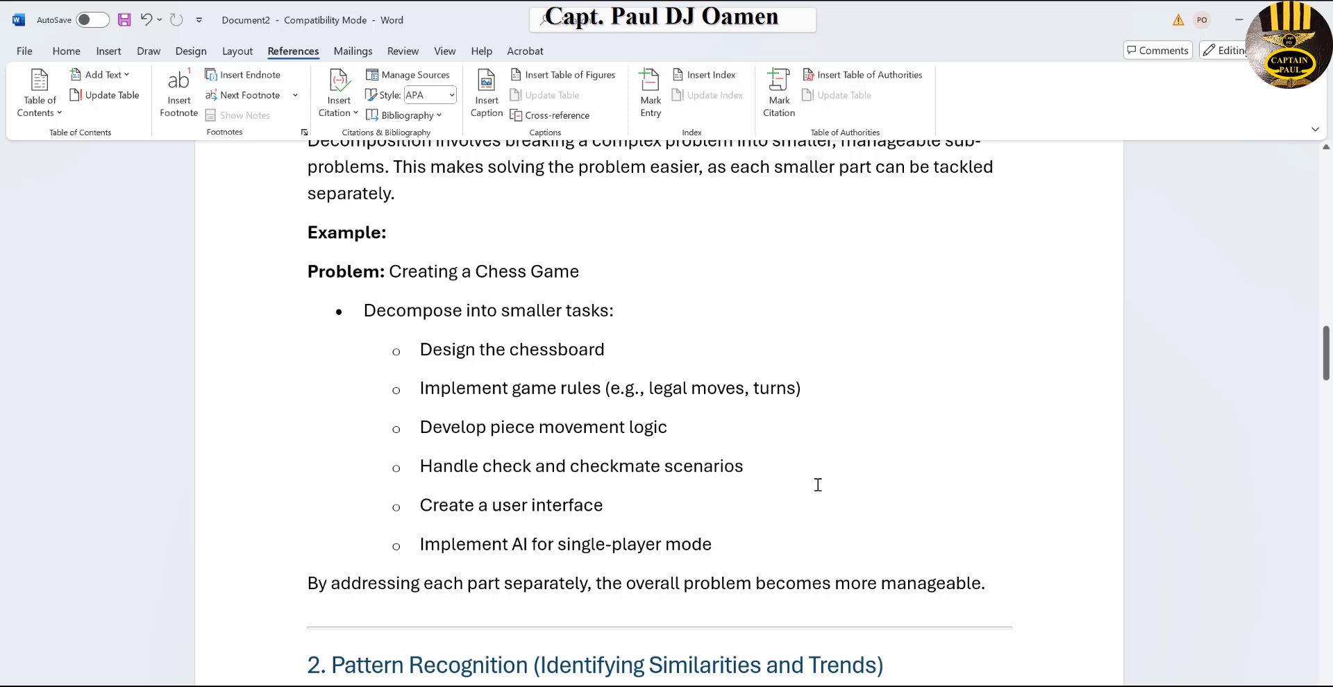
left_click(998, 588)
left_click(341, 111)
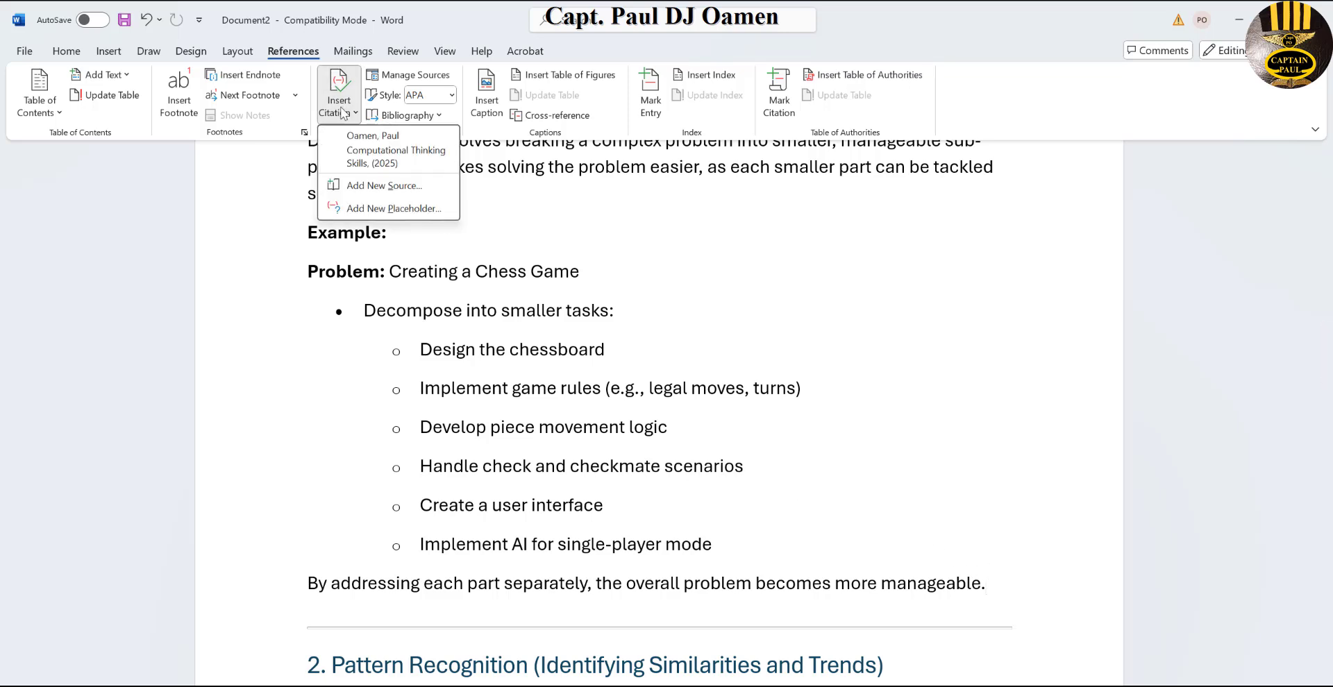
left_click(358, 187)
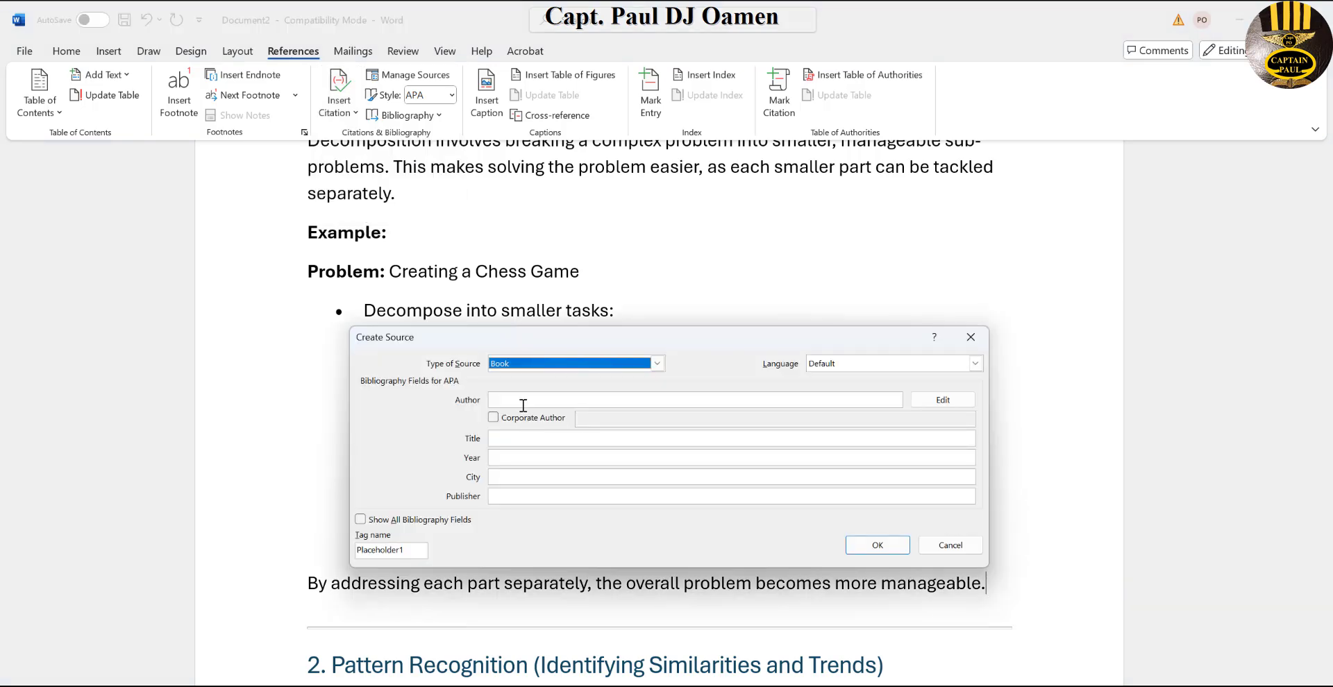
left_click(523, 402)
type("G")
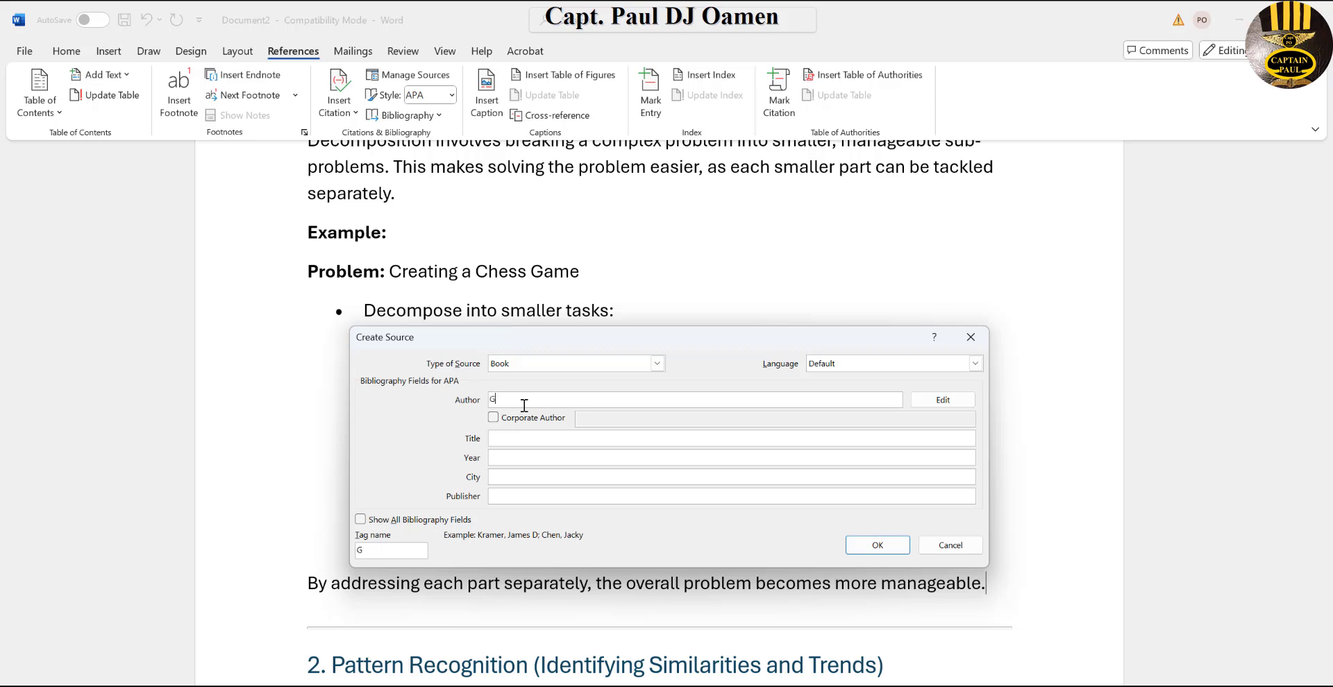
type("loria Moore")
Step: Enter title Decompostion, year 2021, city Kilburn, publisher Sally Press, and insert the citation
left_click(519, 440)
type("Decompostion")
left_click(601, 460)
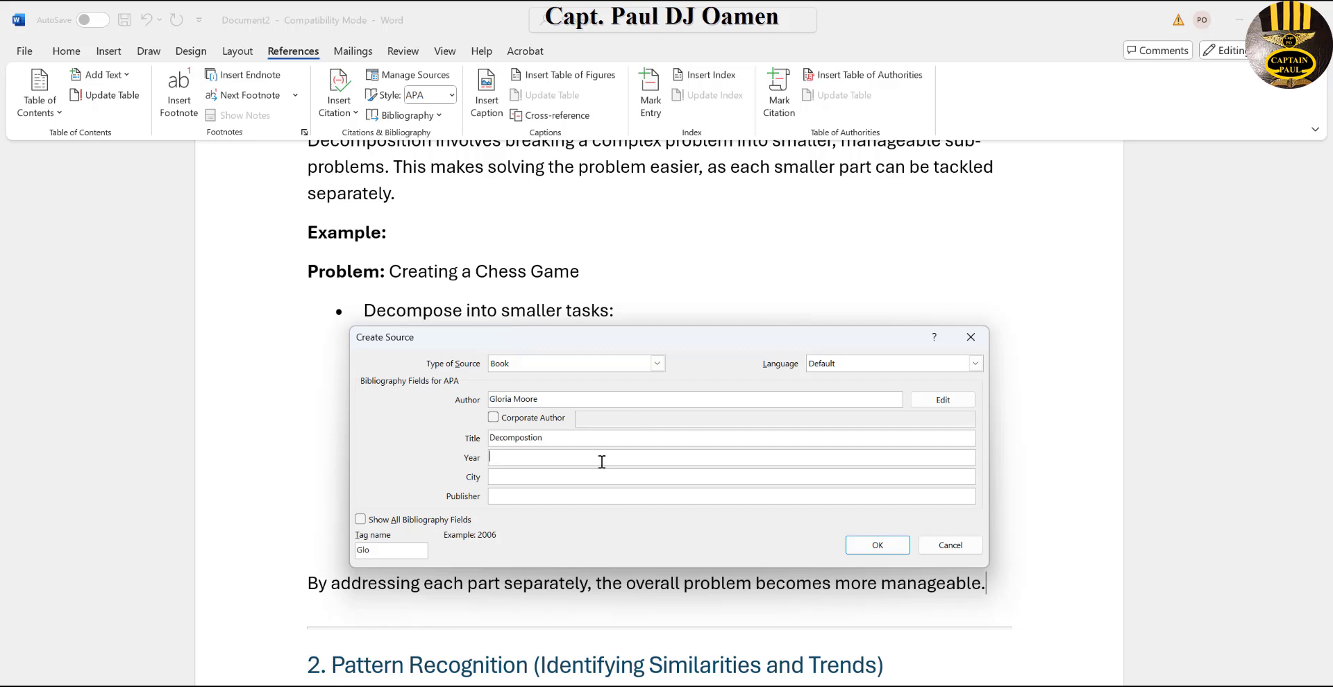
type("2021")
left_click(558, 479)
type("Kilburn")
left_click(526, 494)
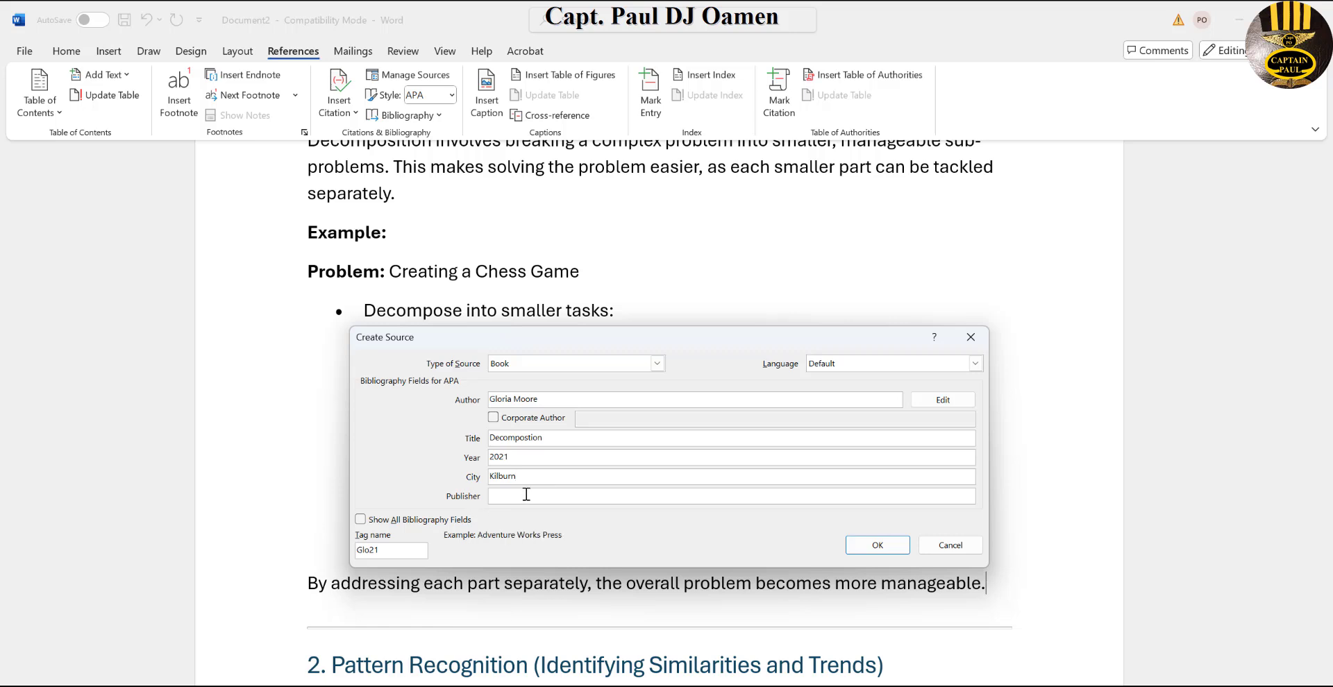
type("Sa")
type("lly Press")
left_click(878, 545)
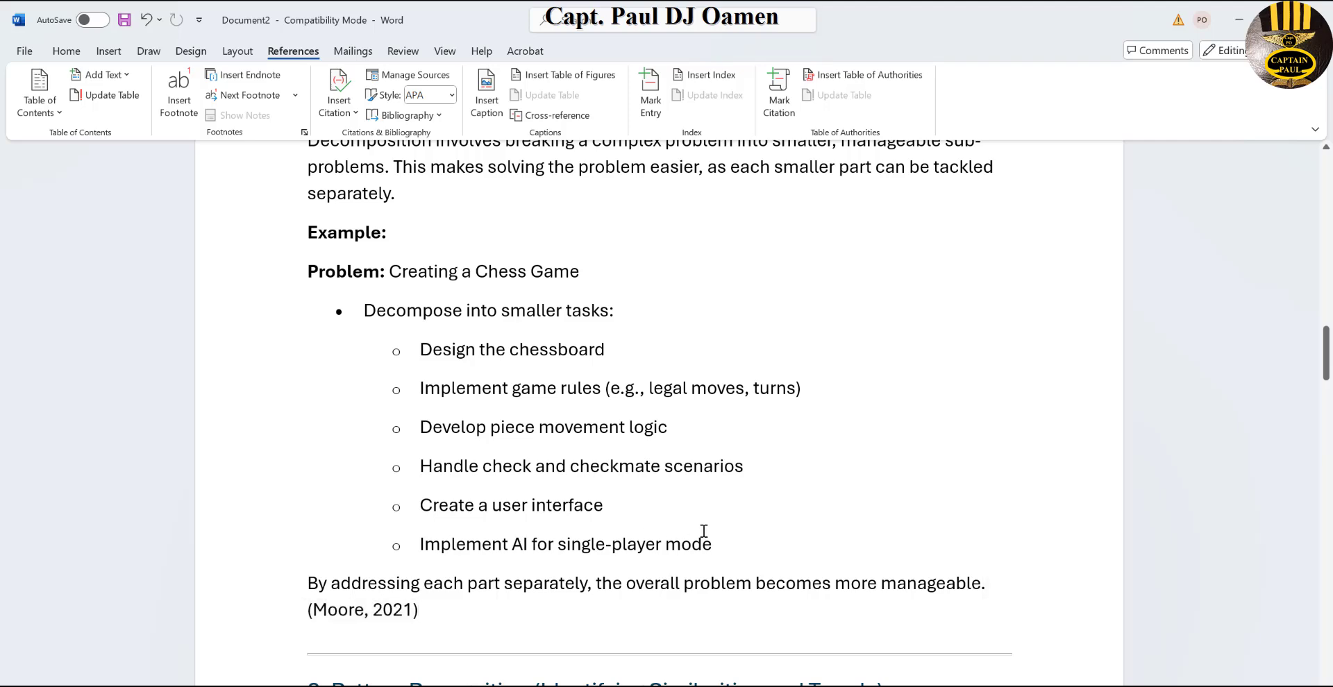
Step: After 'problems.', start a new book source and enter the author's name
scroll(708, 530, "down", 6)
scroll(726, 511, "down", 2)
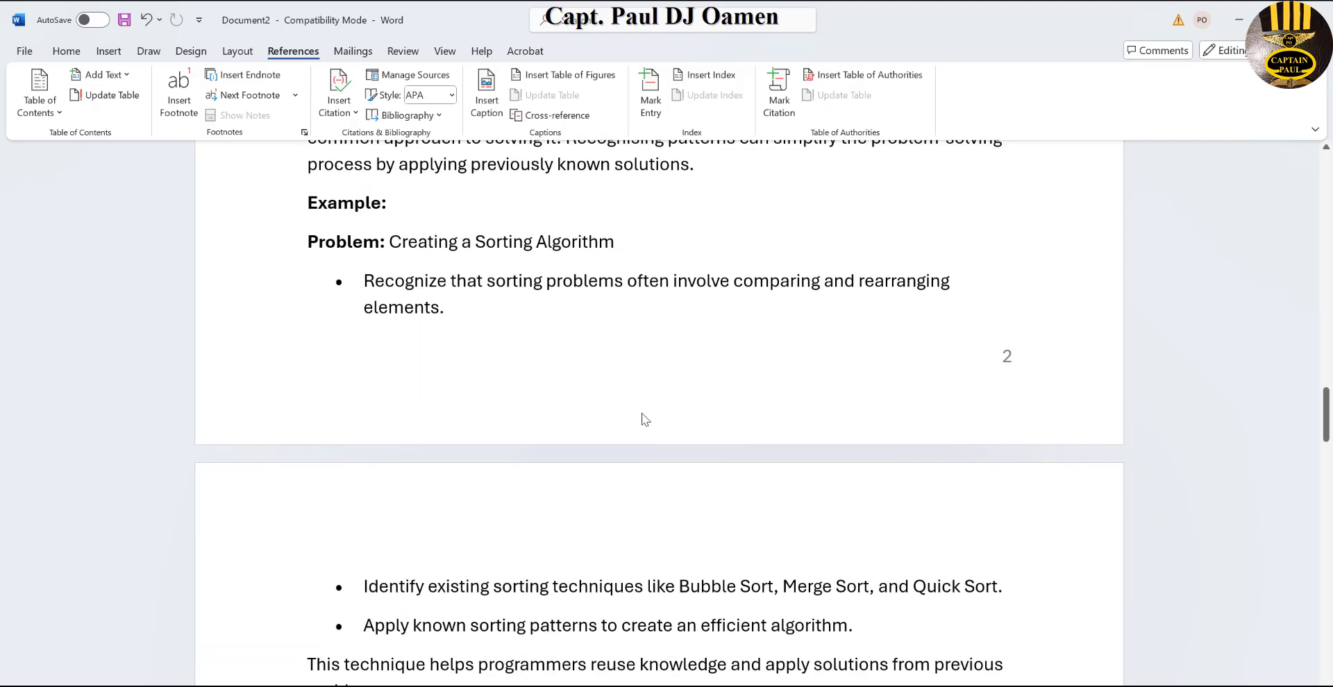
scroll(622, 393, "up", 3)
scroll(623, 396, "down", 4)
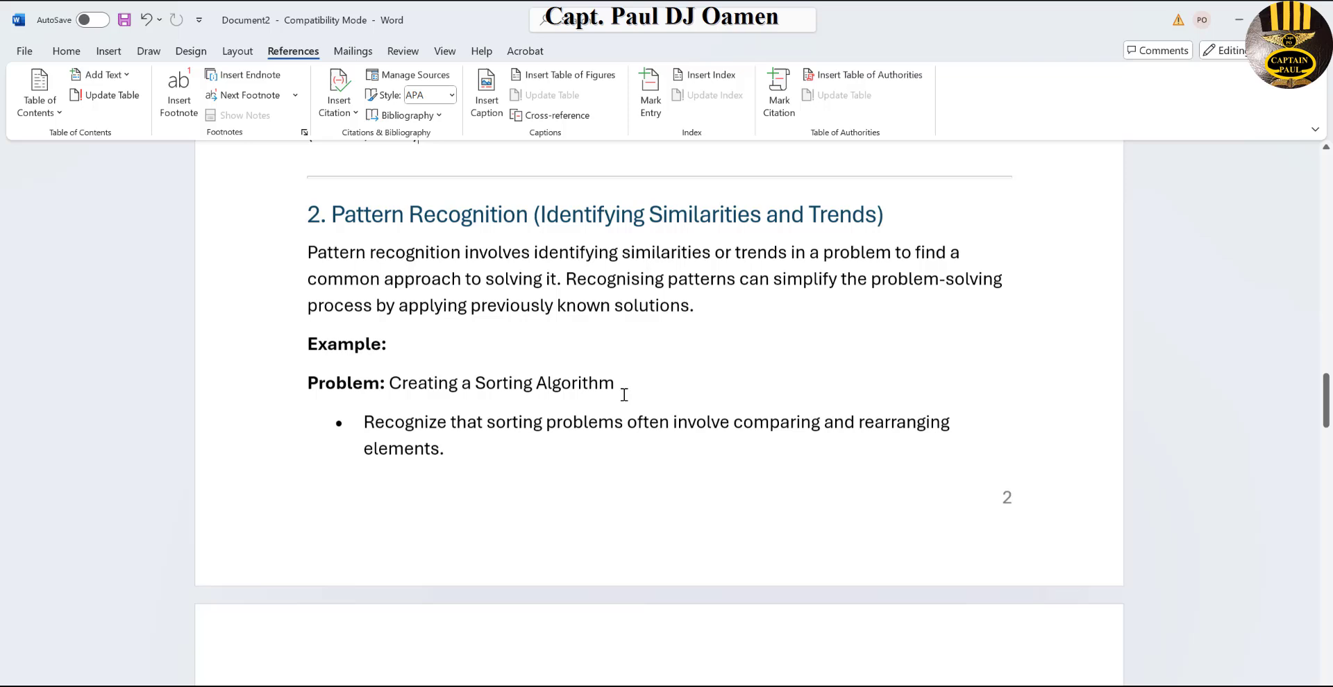
scroll(623, 401, "down", 1)
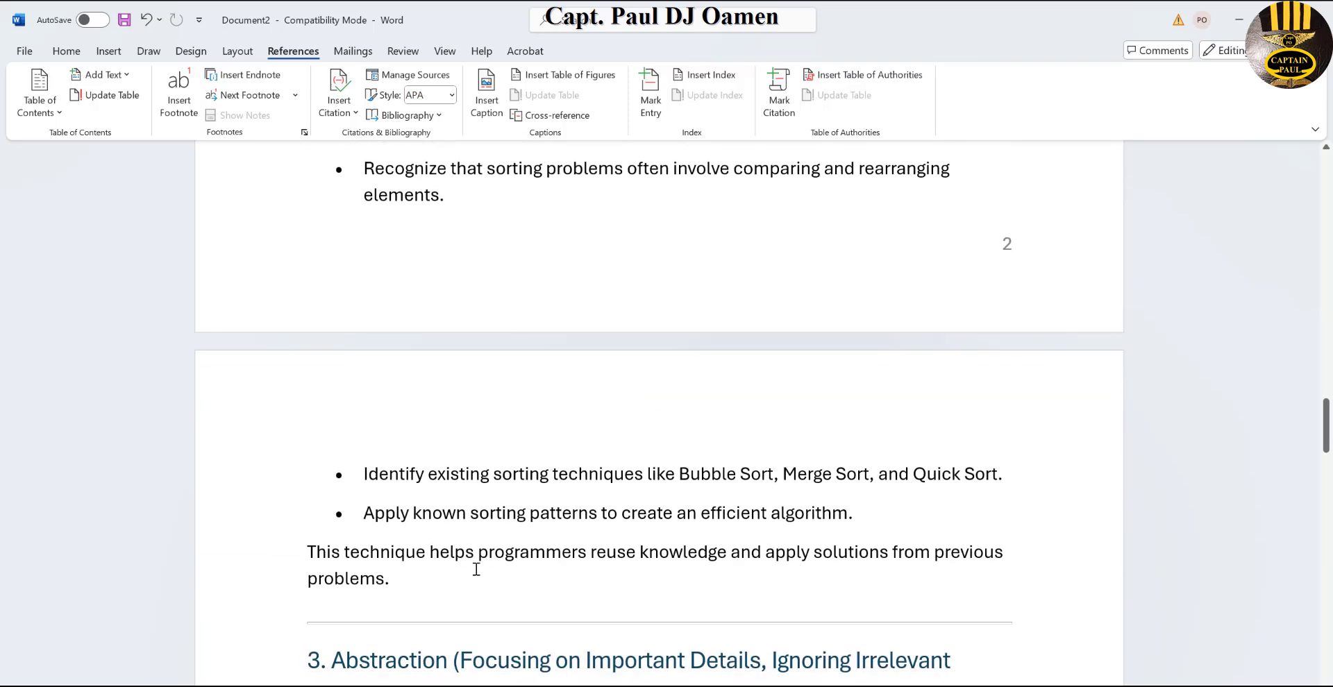
left_click(467, 581)
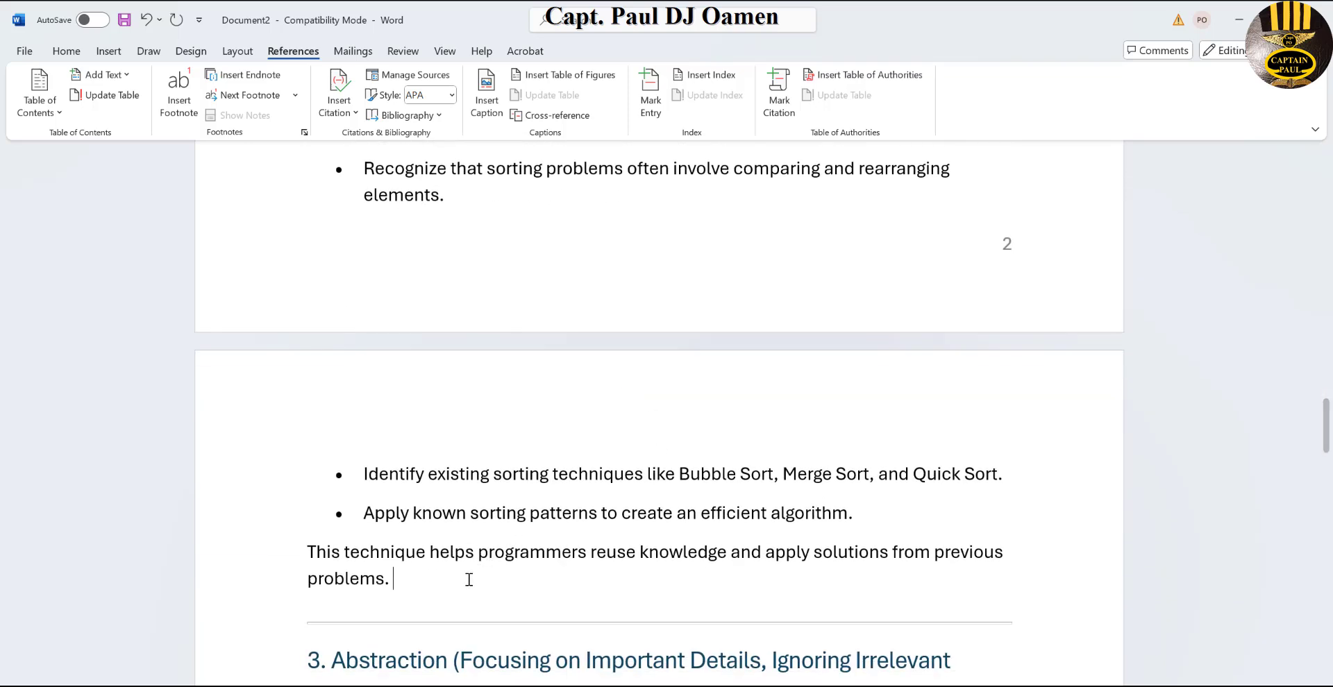
left_click(354, 115)
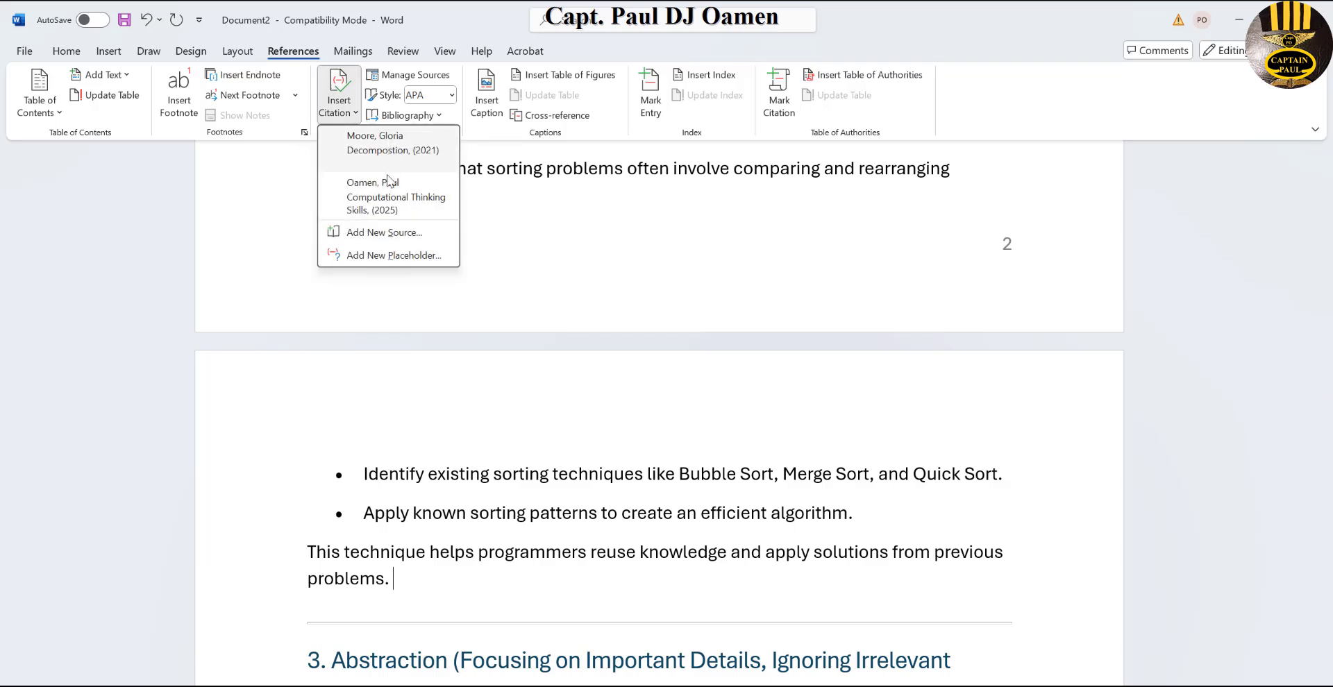
left_click(393, 235)
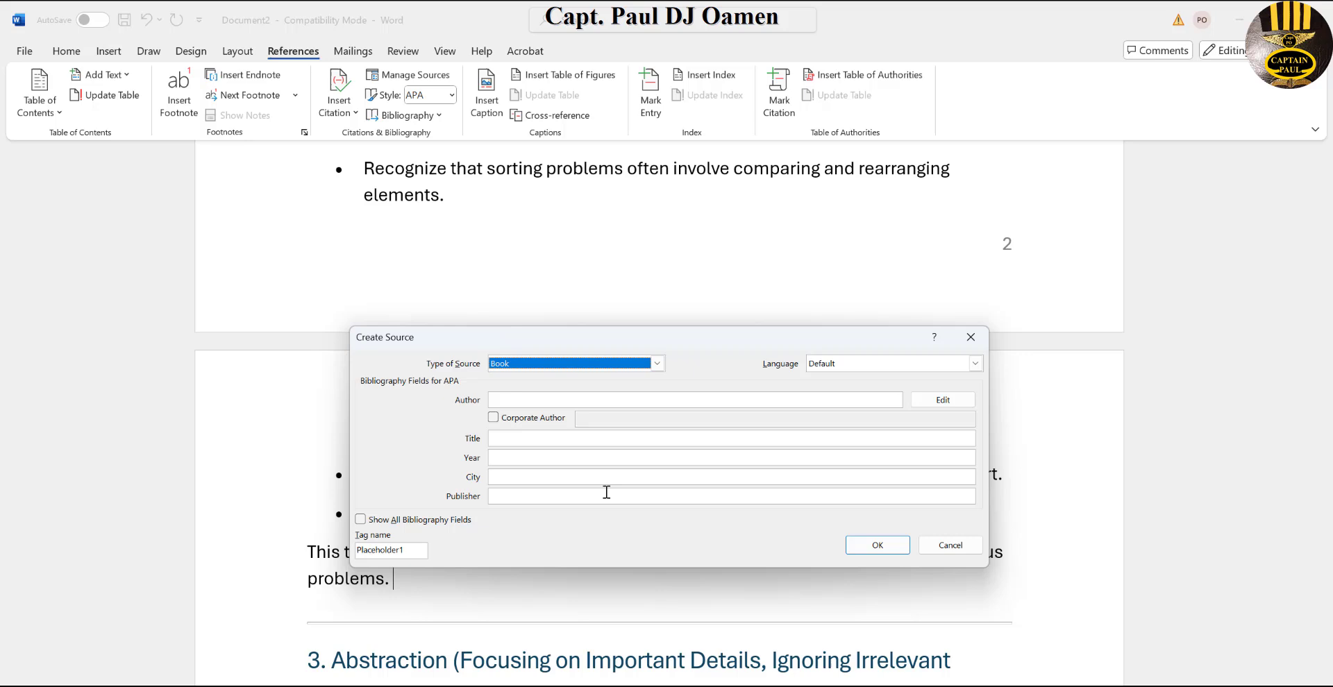
left_click(532, 406)
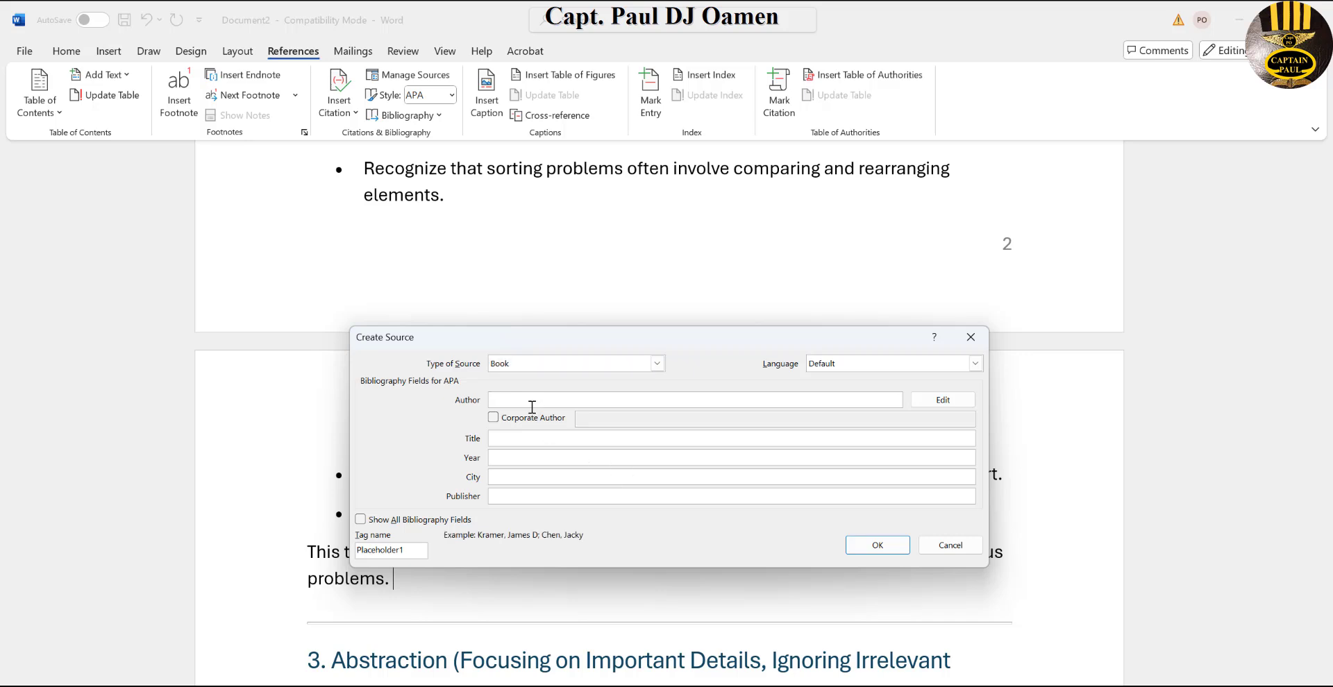
type("Gerladean")
Step: Enter title Pattern, year 2002, city Ha, publisher College Printing, and insert the citation
left_click(574, 436)
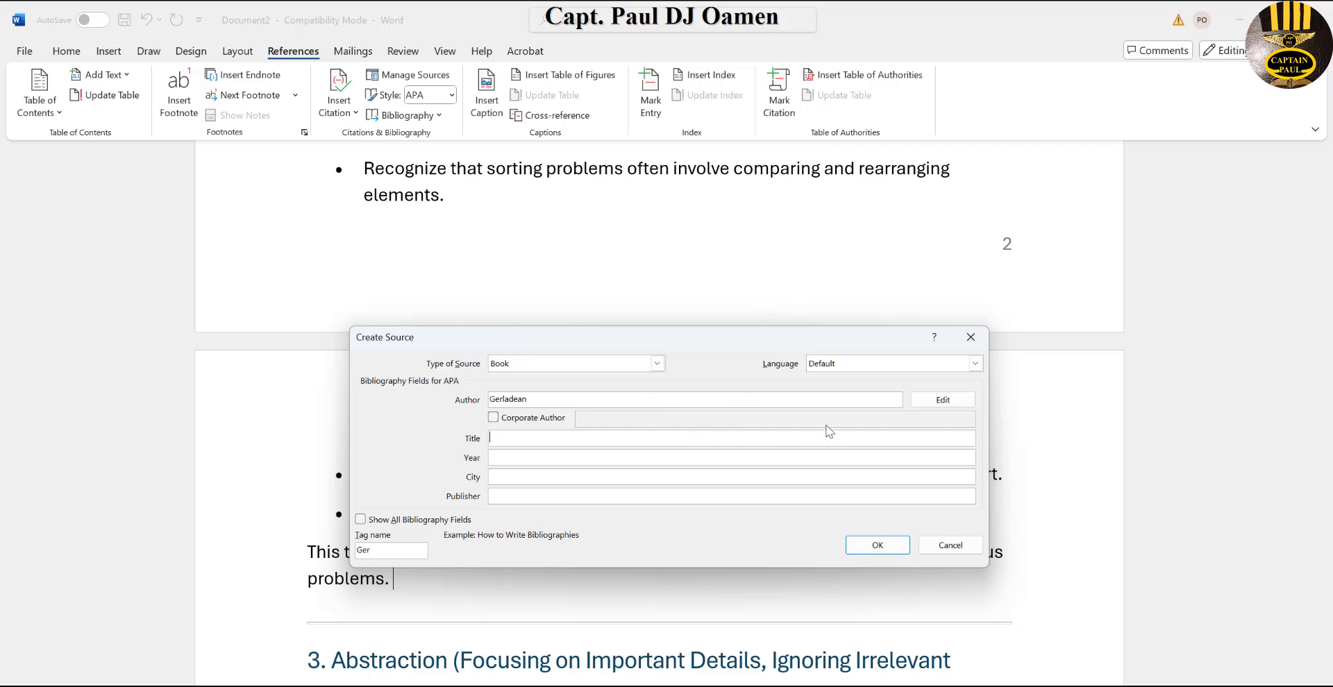
type("Pattern")
left_click(709, 459)
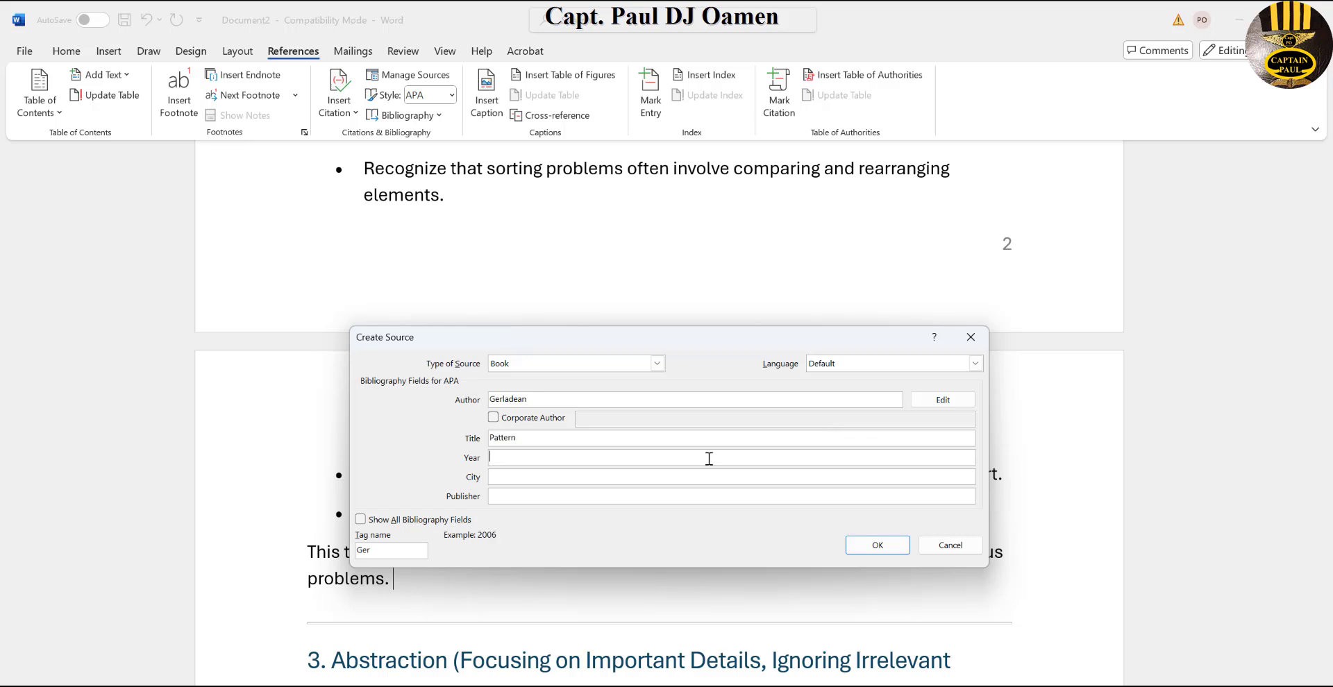
type("2002")
left_click(542, 477)
type("Hall")
left_click(554, 493)
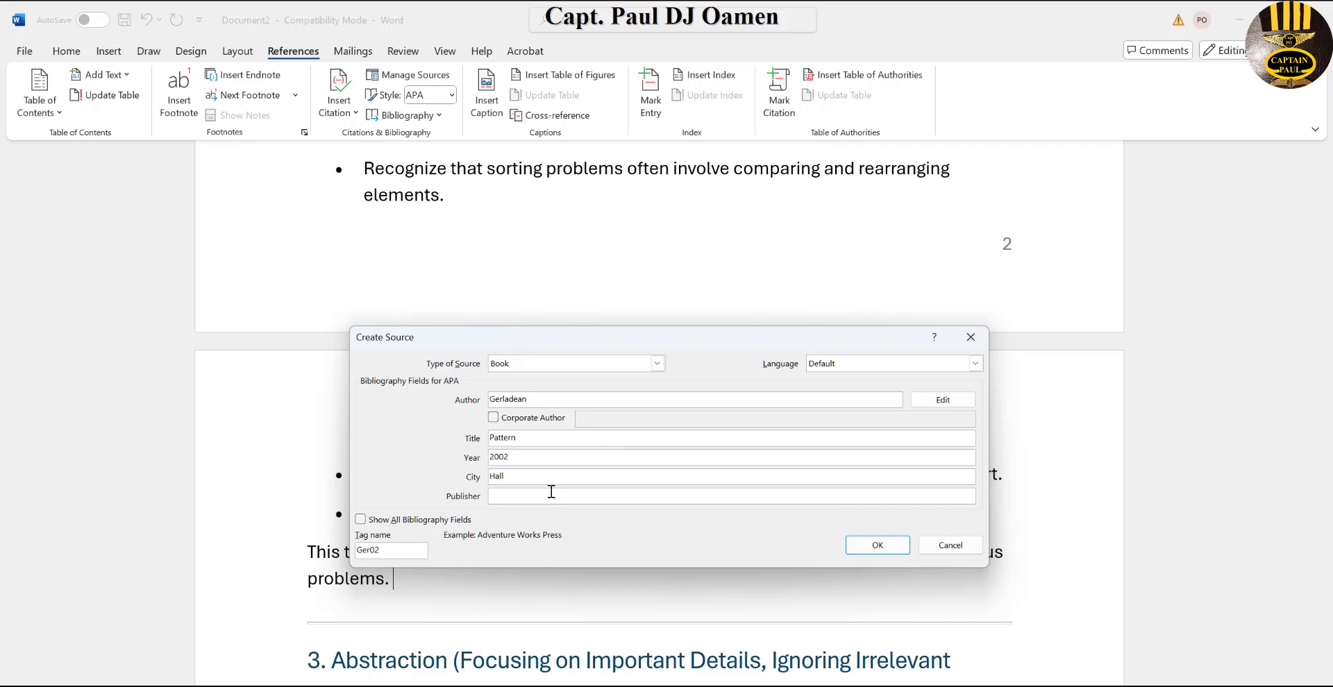
type("College Printing")
left_click(878, 545)
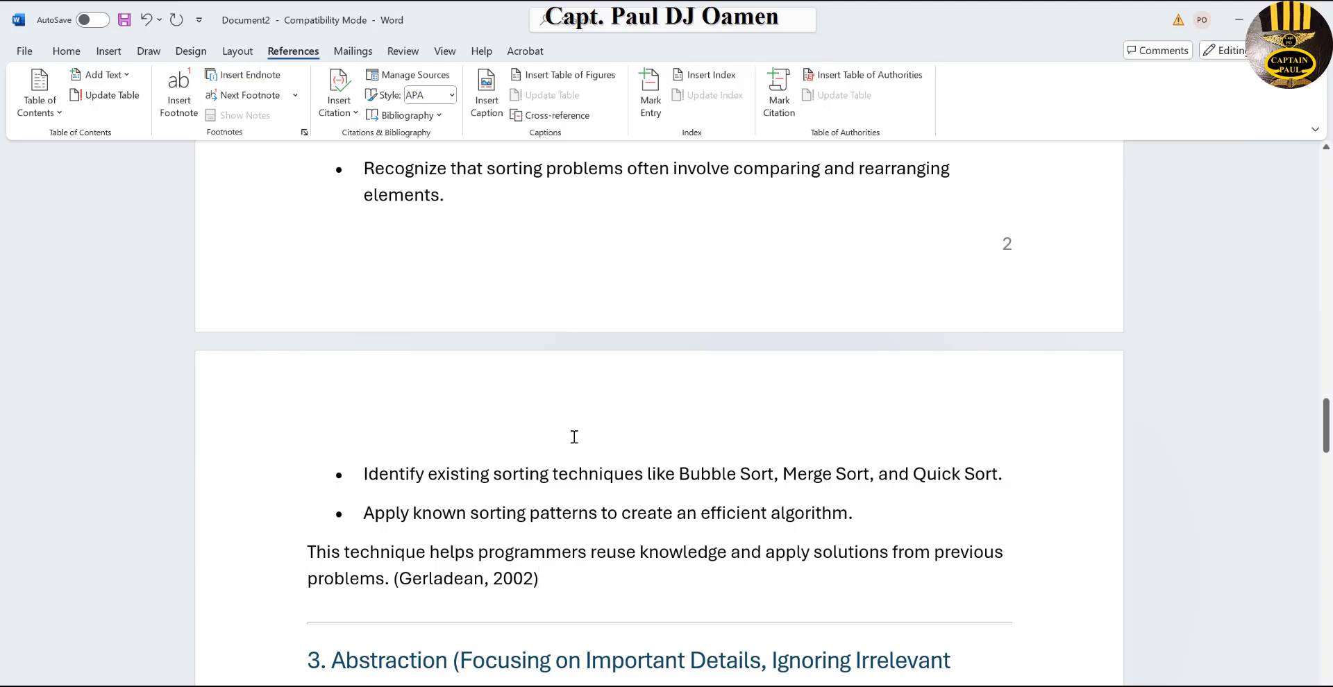
scroll(577, 374, "up", 2)
scroll(580, 379, "down", 4)
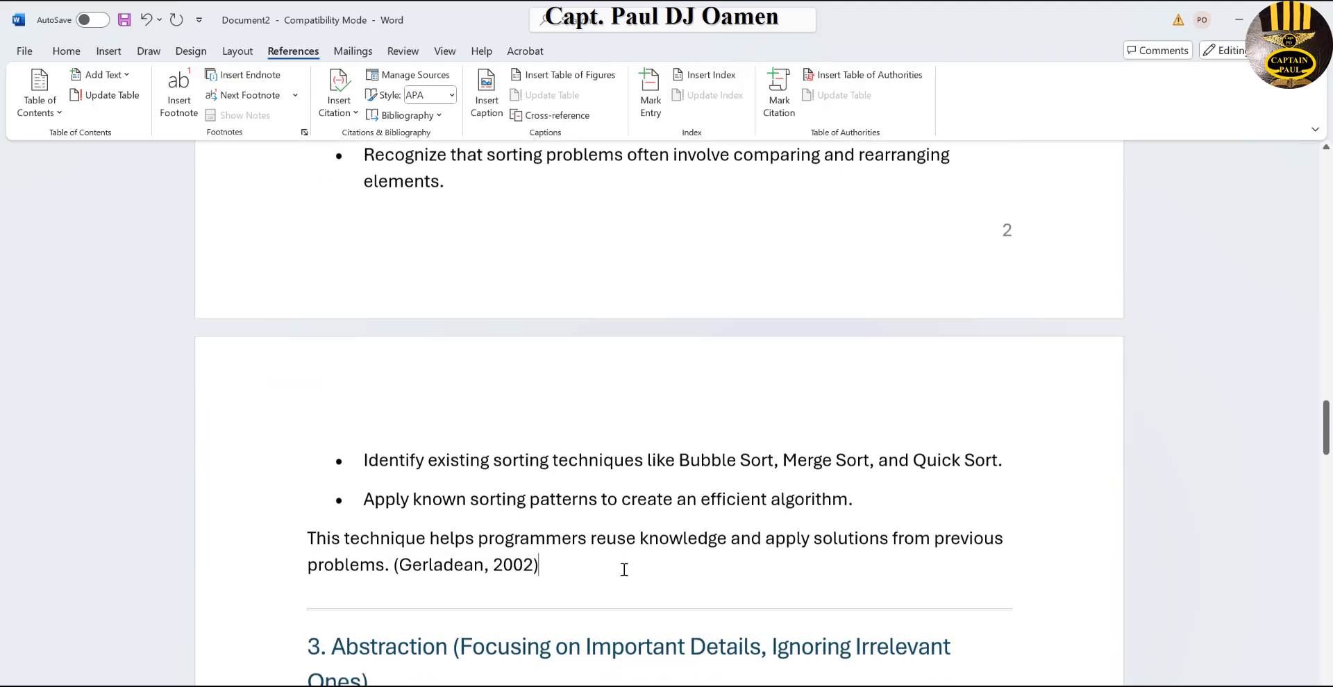
scroll(632, 542, "down", 5)
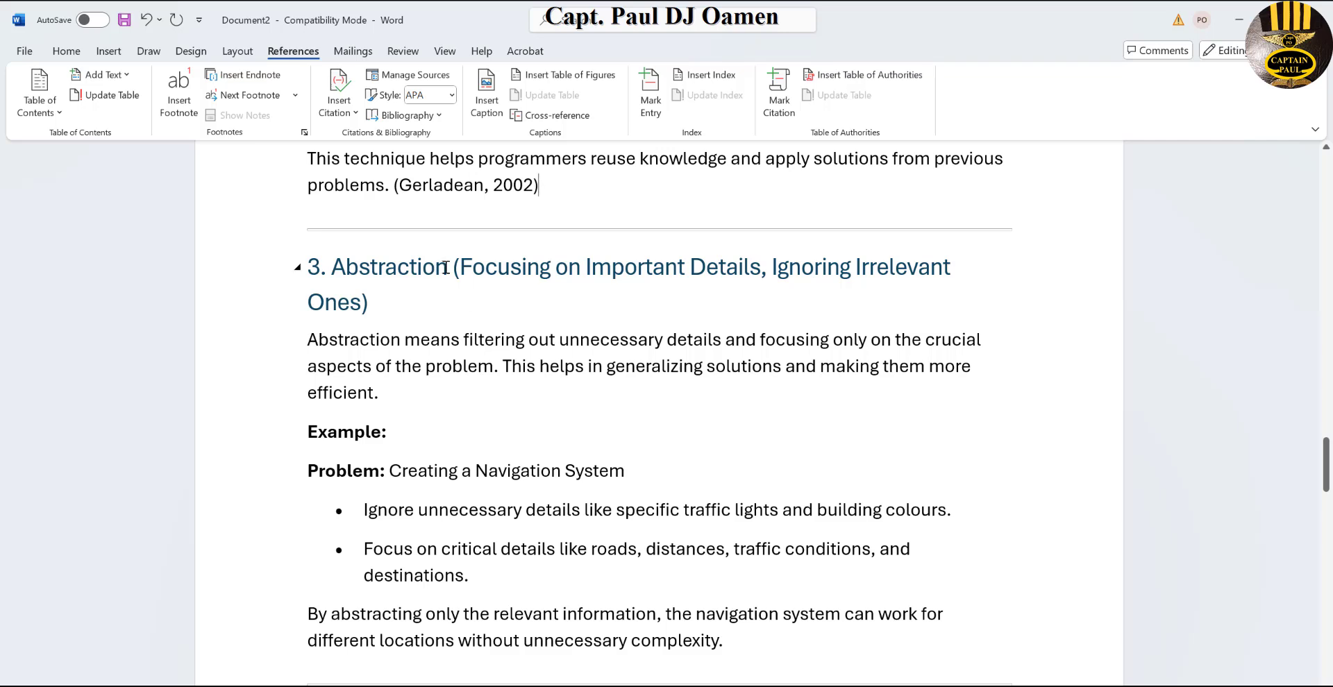
Step: After 'complexity.' in the Abstraction section, start a new source of type Web site
left_click_drag(445, 267, 336, 276)
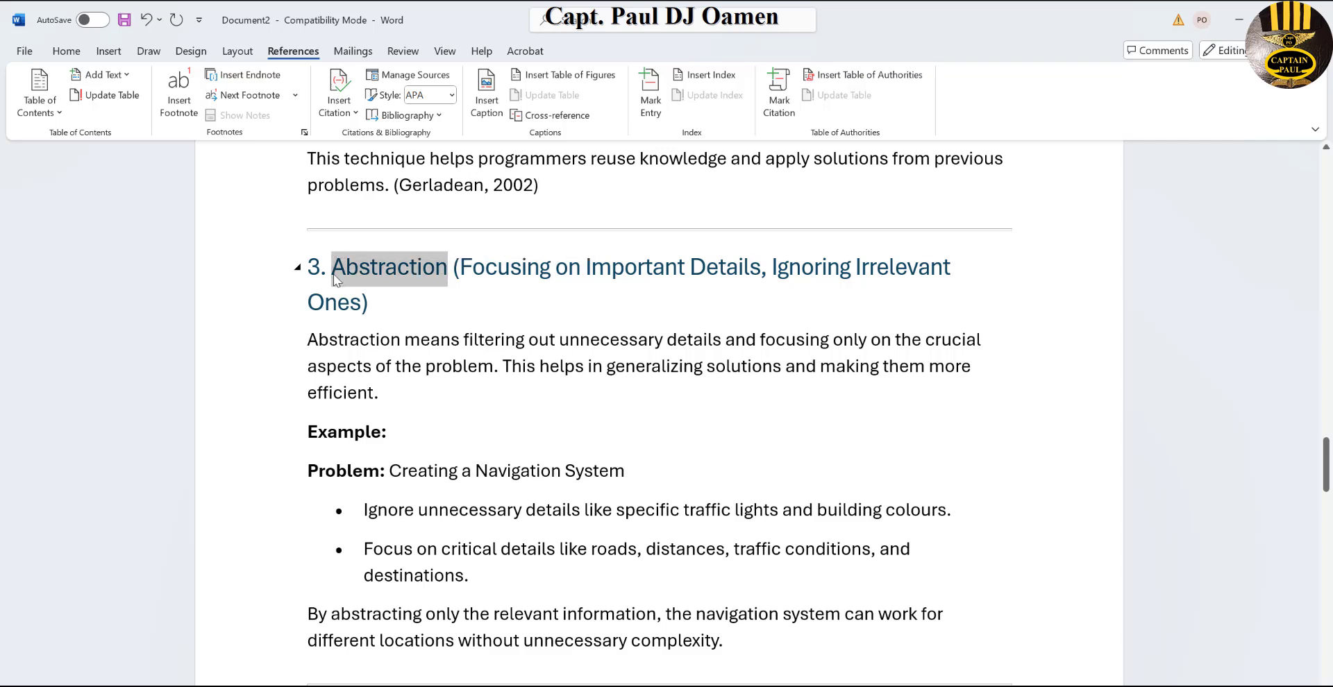
scroll(721, 620, "down", 3)
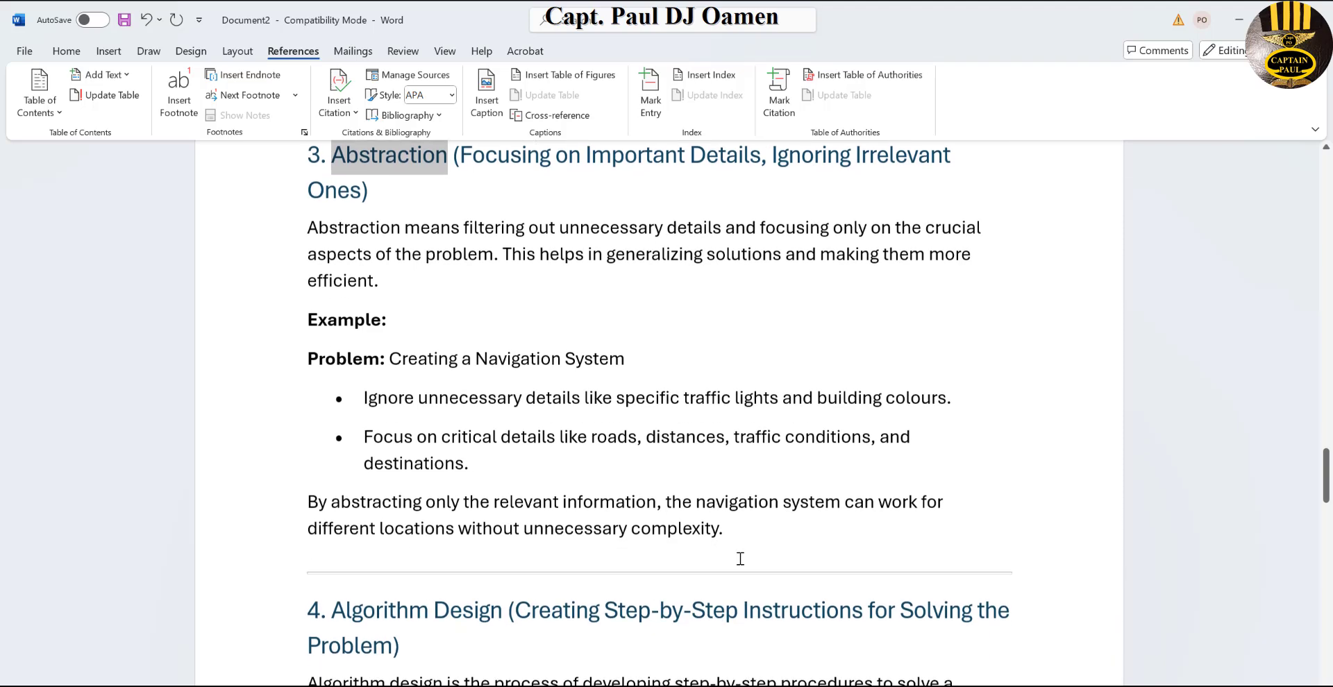
left_click(738, 529)
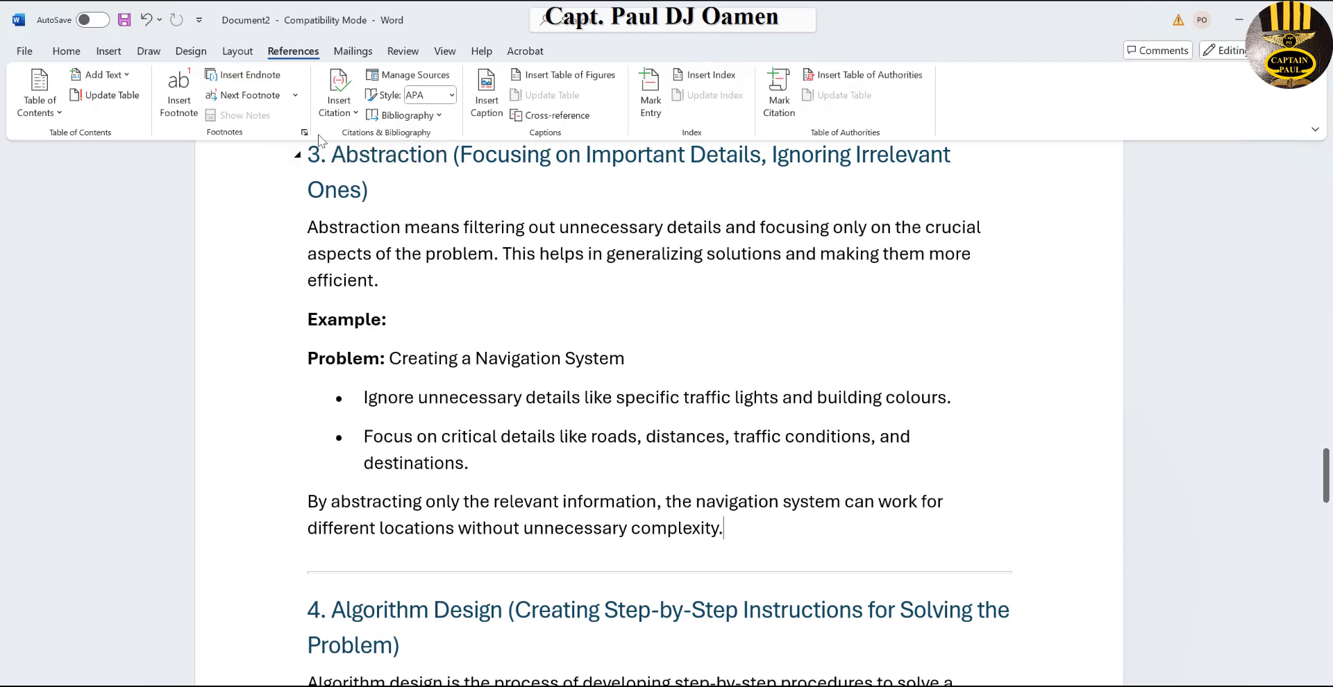
left_click(339, 97)
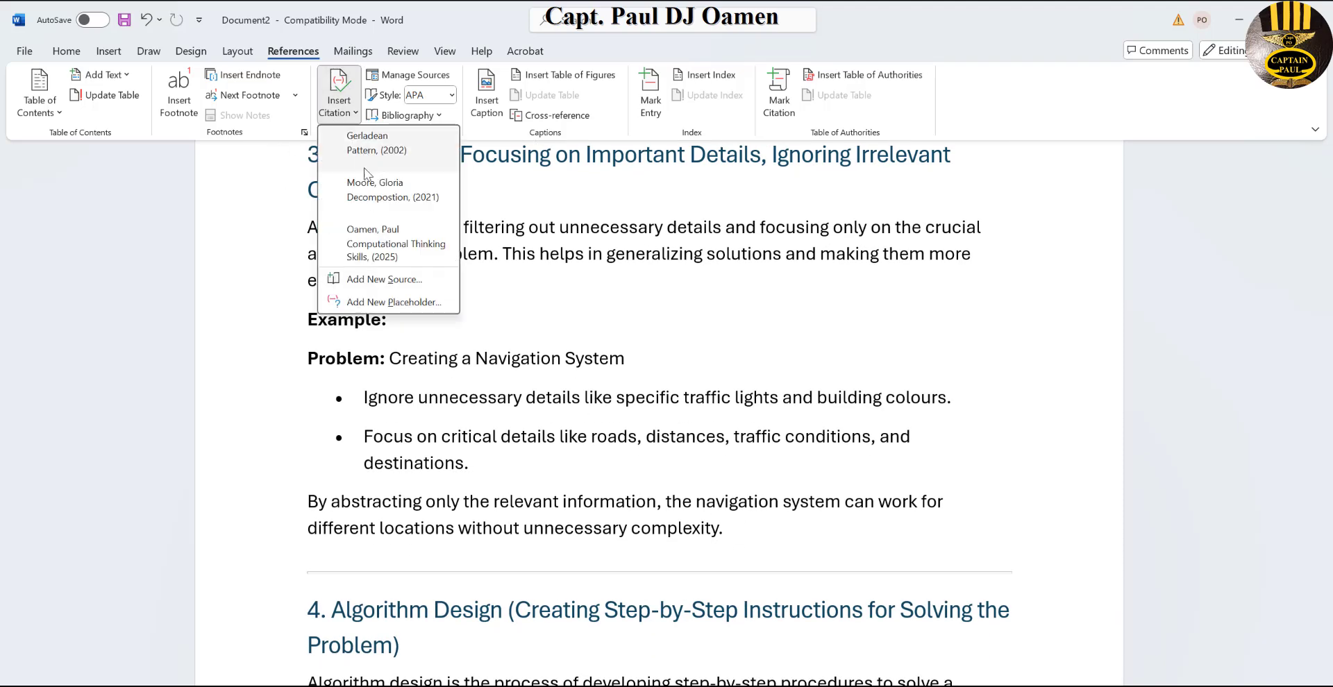
left_click(390, 282)
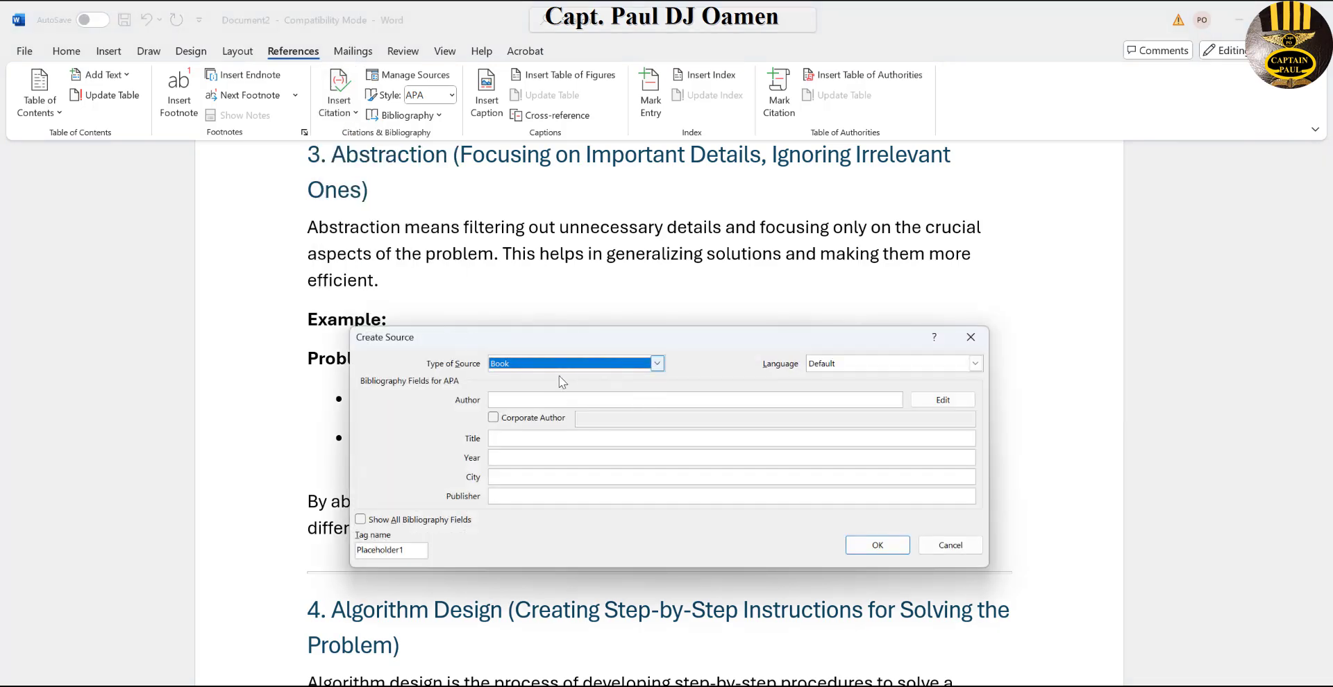
left_click(658, 364)
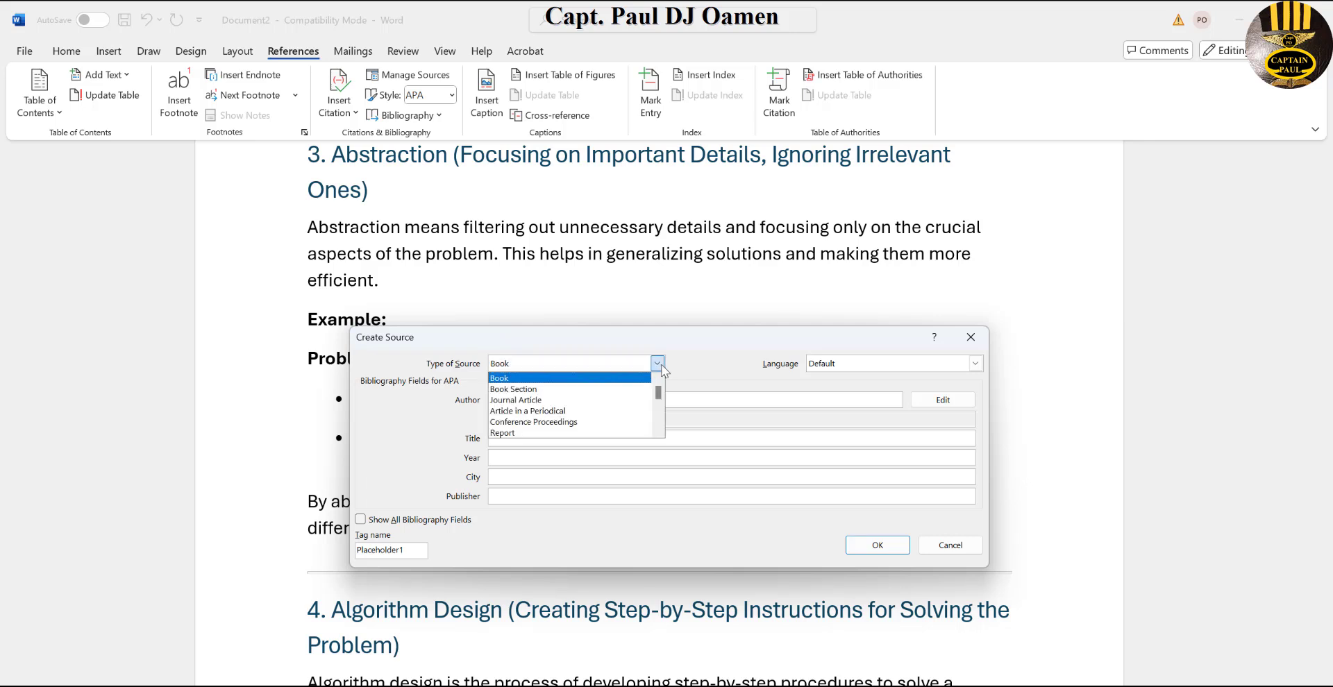
left_click(658, 432)
left_click(659, 432)
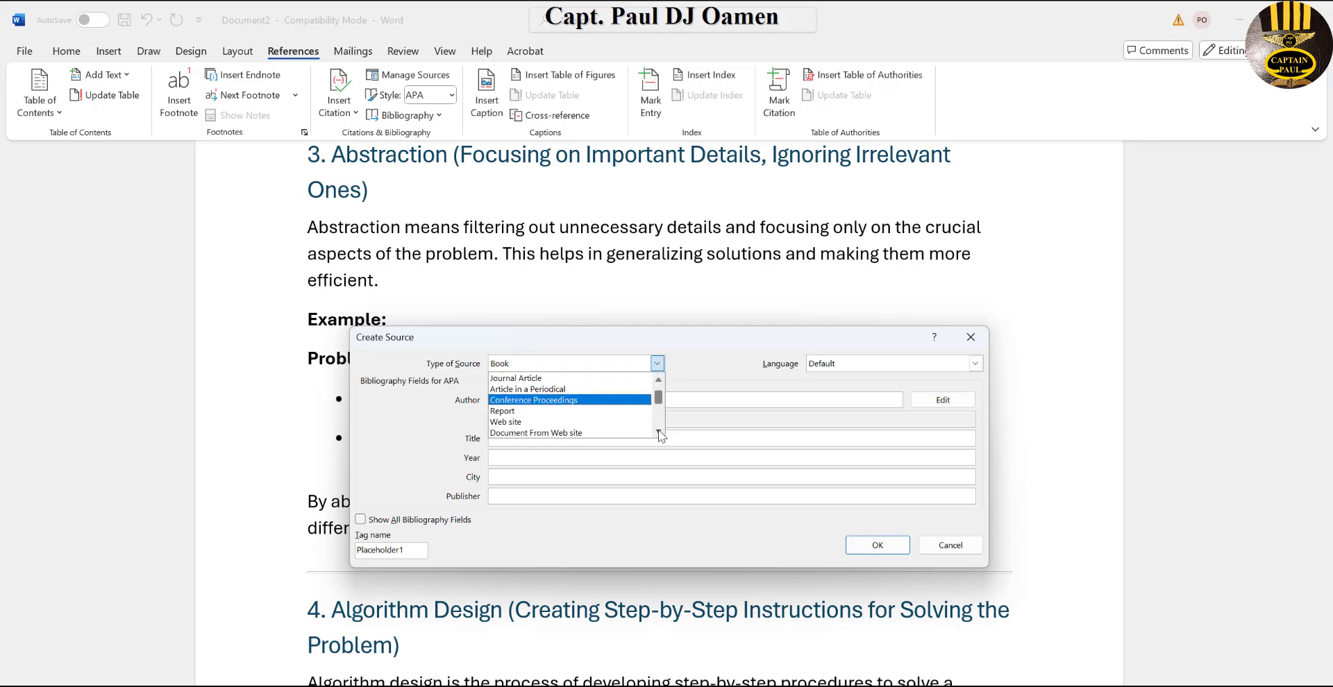
left_click(658, 432)
left_click(658, 432)
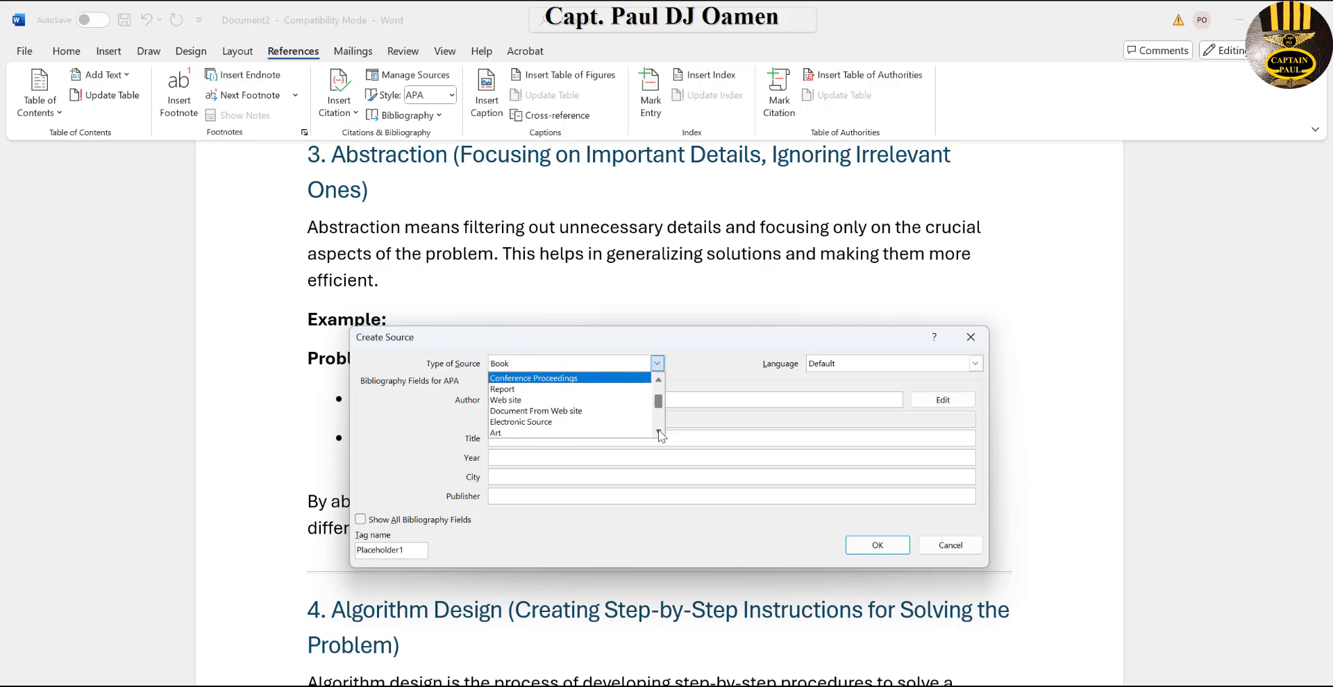
left_click(548, 402)
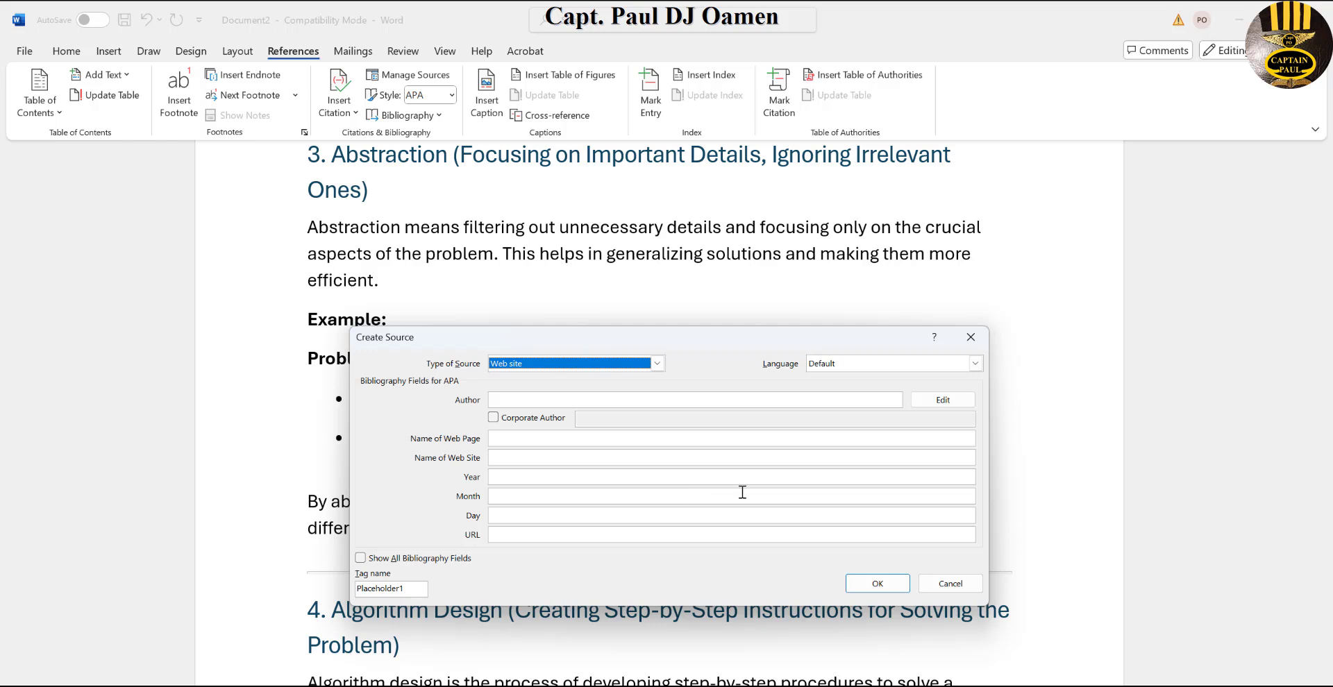
Step: Enter Learning as the web source's author, web page name and web site name
left_click(511, 443)
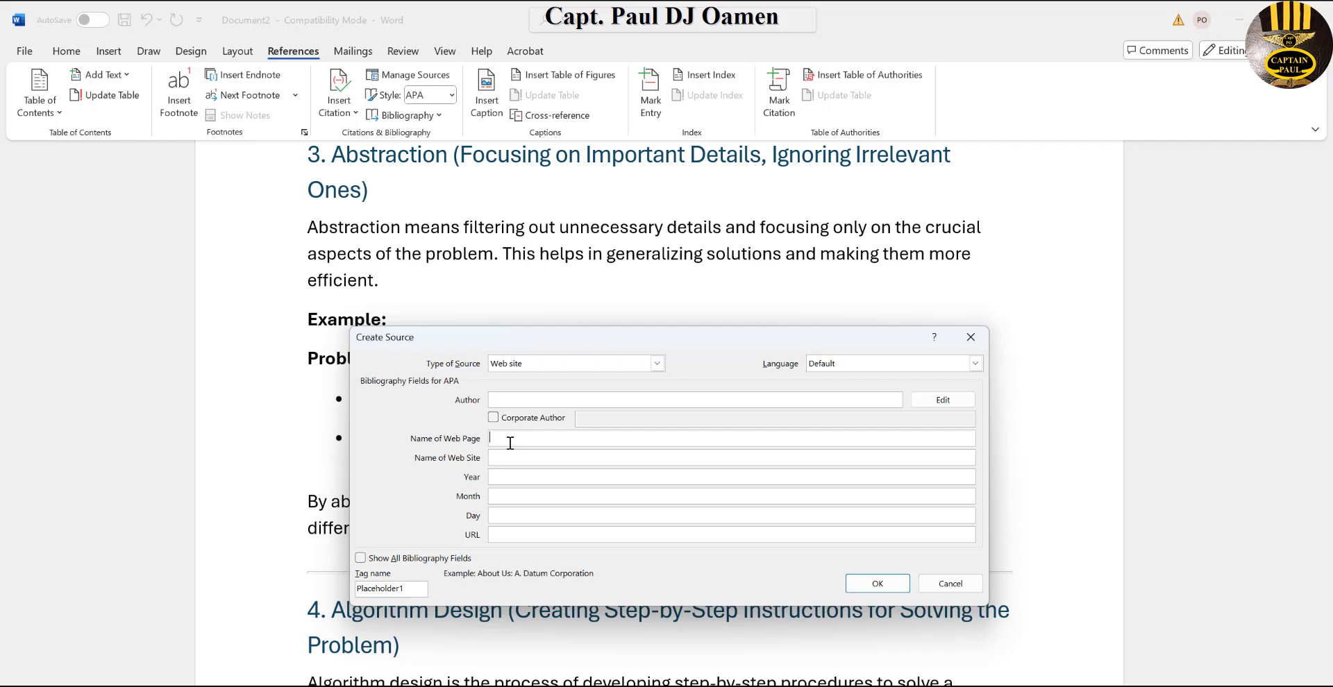
left_click(506, 399)
type("Learning")
left_click(515, 438)
type("Learning")
left_click(519, 459)
type("Learning")
Step: Set the date to June 12, 2022, paste the URL, and insert the citation
left_click(507, 478)
type("202")
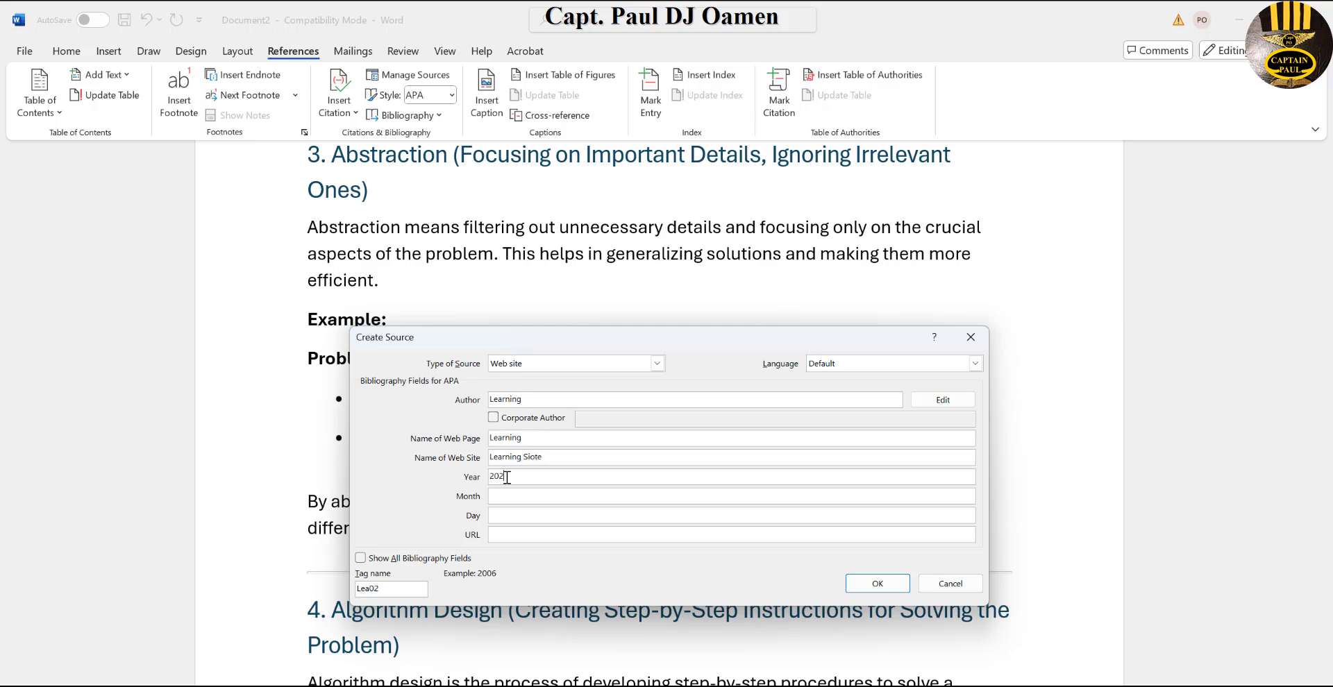
type("2")
left_click(511, 498)
type("June")
left_click(515, 515)
type("12")
left_click(521, 536)
type("https://www.learning.com/blog/defining-computational-thinking/")
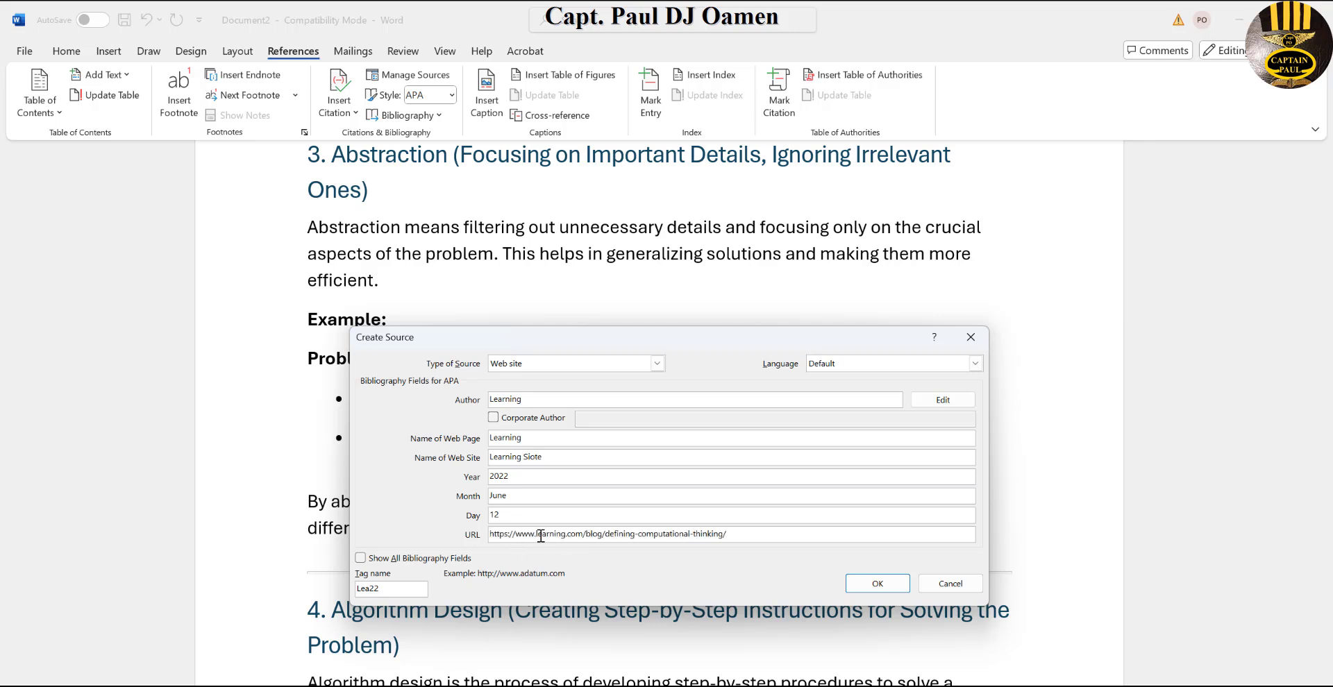
left_click(876, 584)
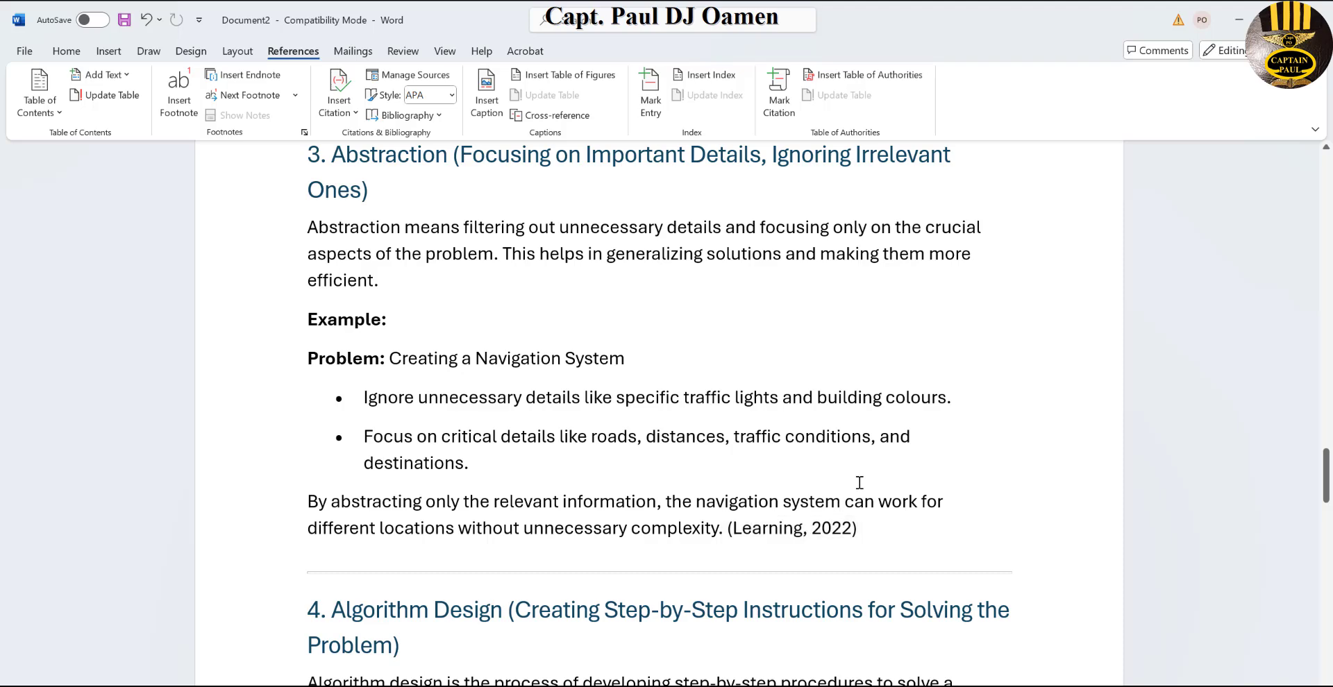
Step: Place the cursor at the end of the Debugging and Optimization section's final paragraph
scroll(771, 368, "down", 4)
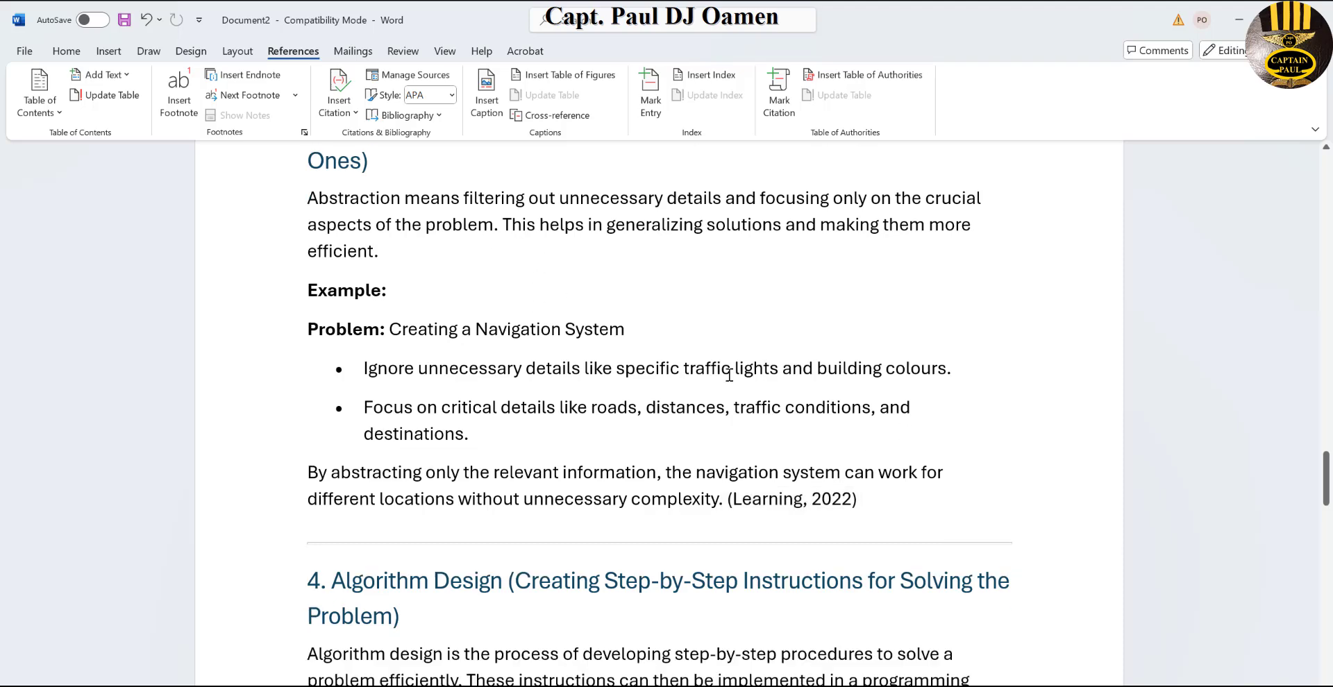
scroll(773, 368, "down", 6)
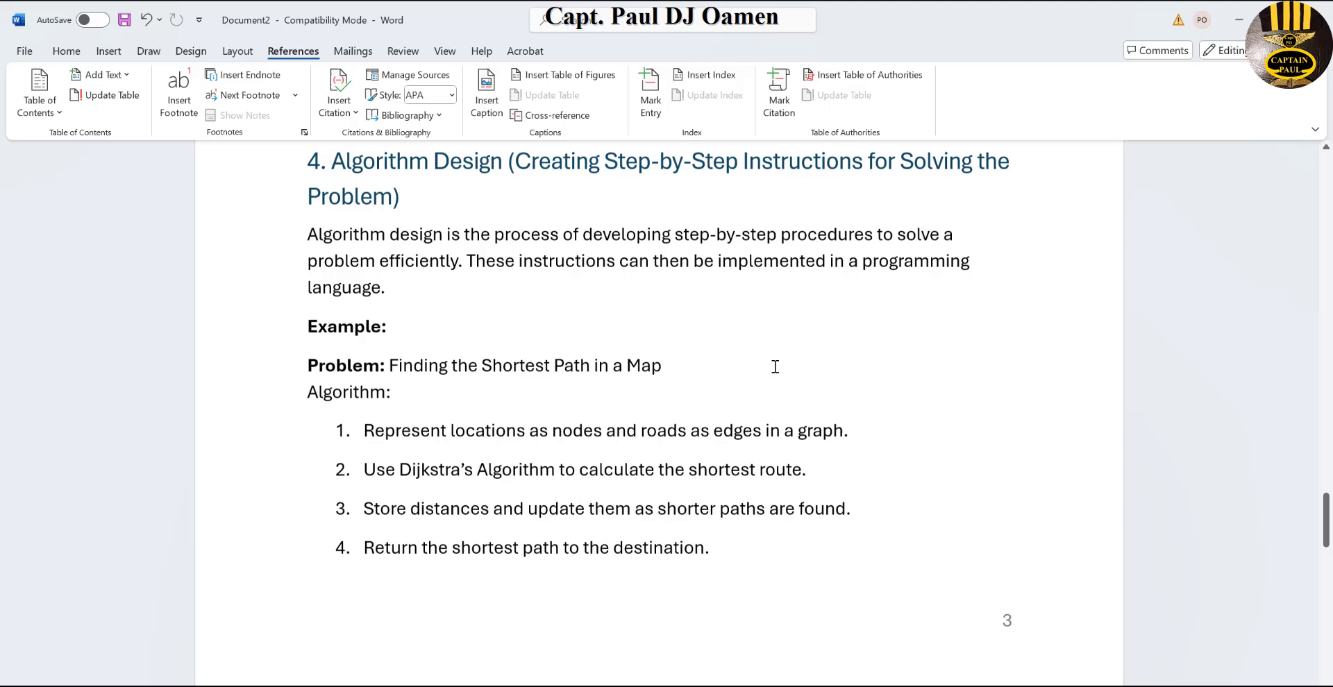
scroll(776, 372, "up", 1)
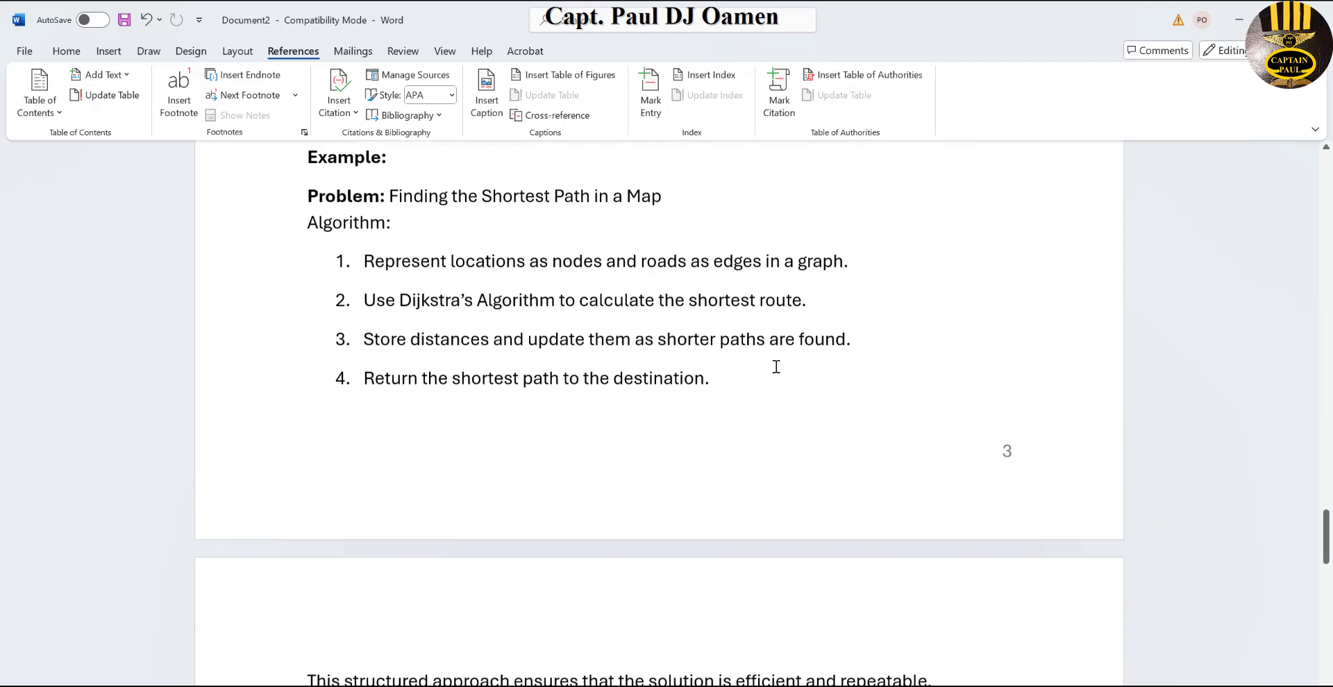
scroll(777, 370, "down", 4)
scroll(780, 370, "down", 7)
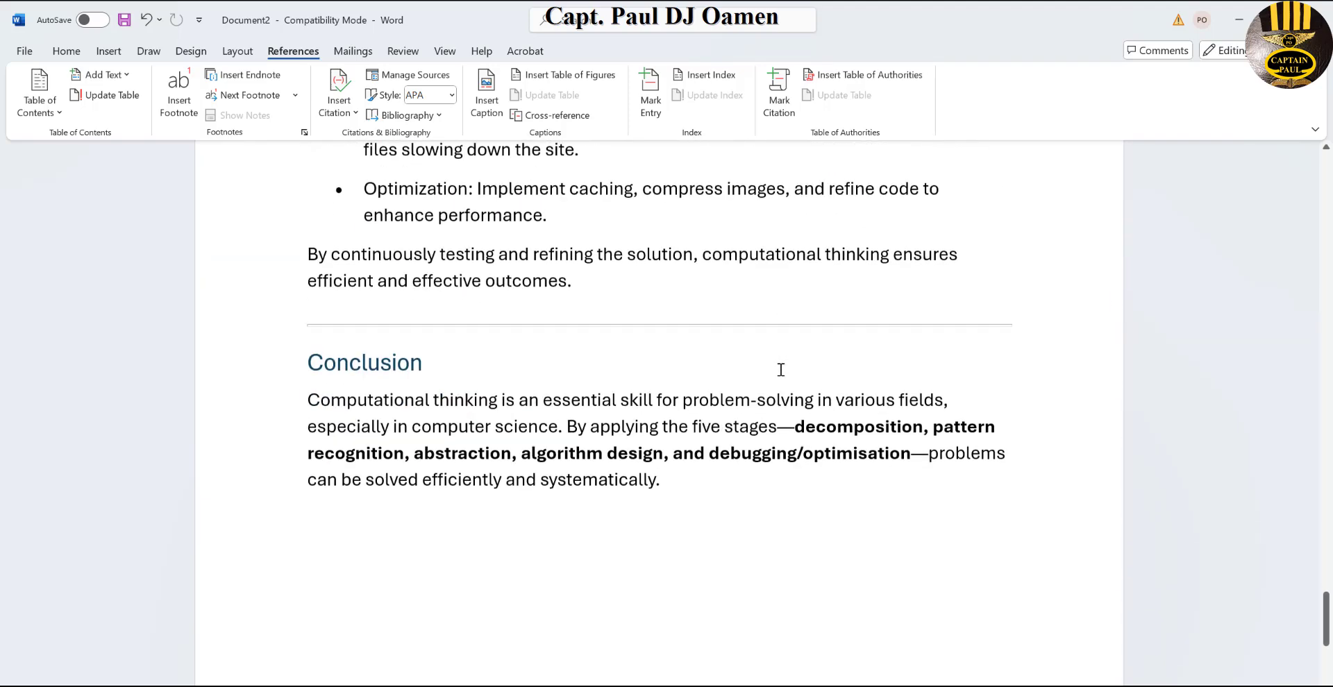
scroll(669, 301, "up", 1)
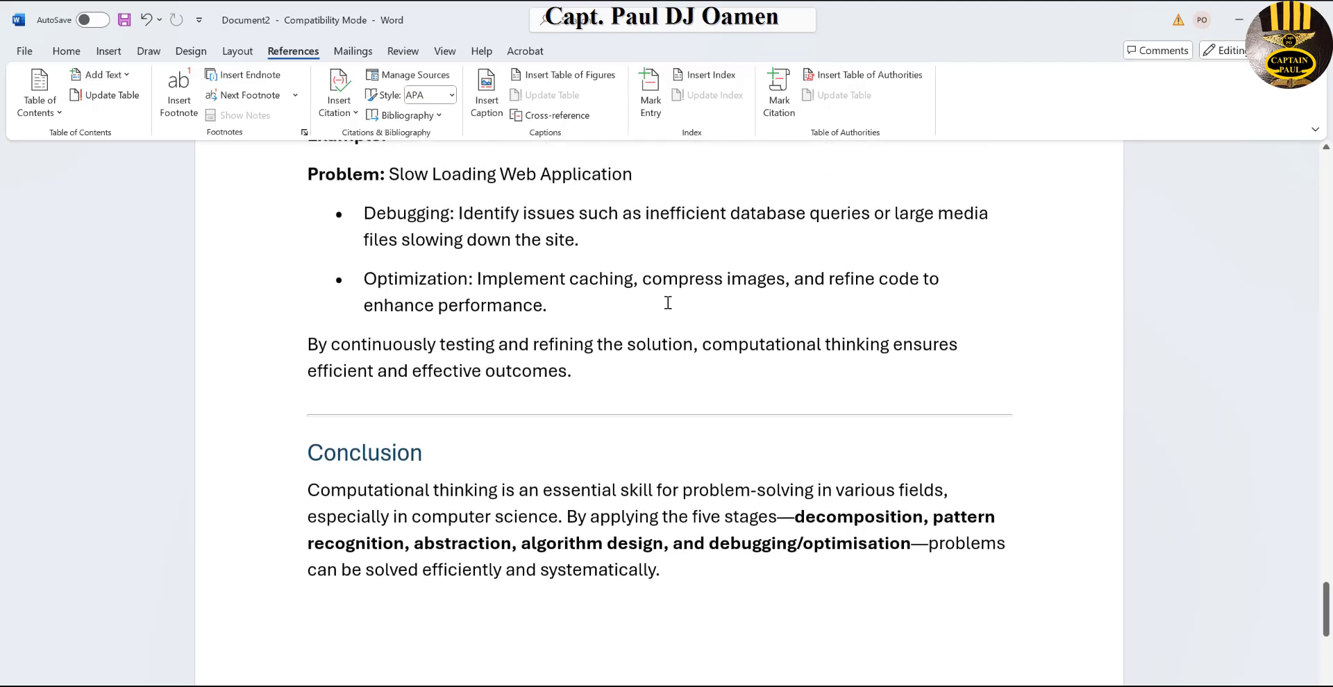
left_click(600, 311)
scroll(600, 311, "up", 3)
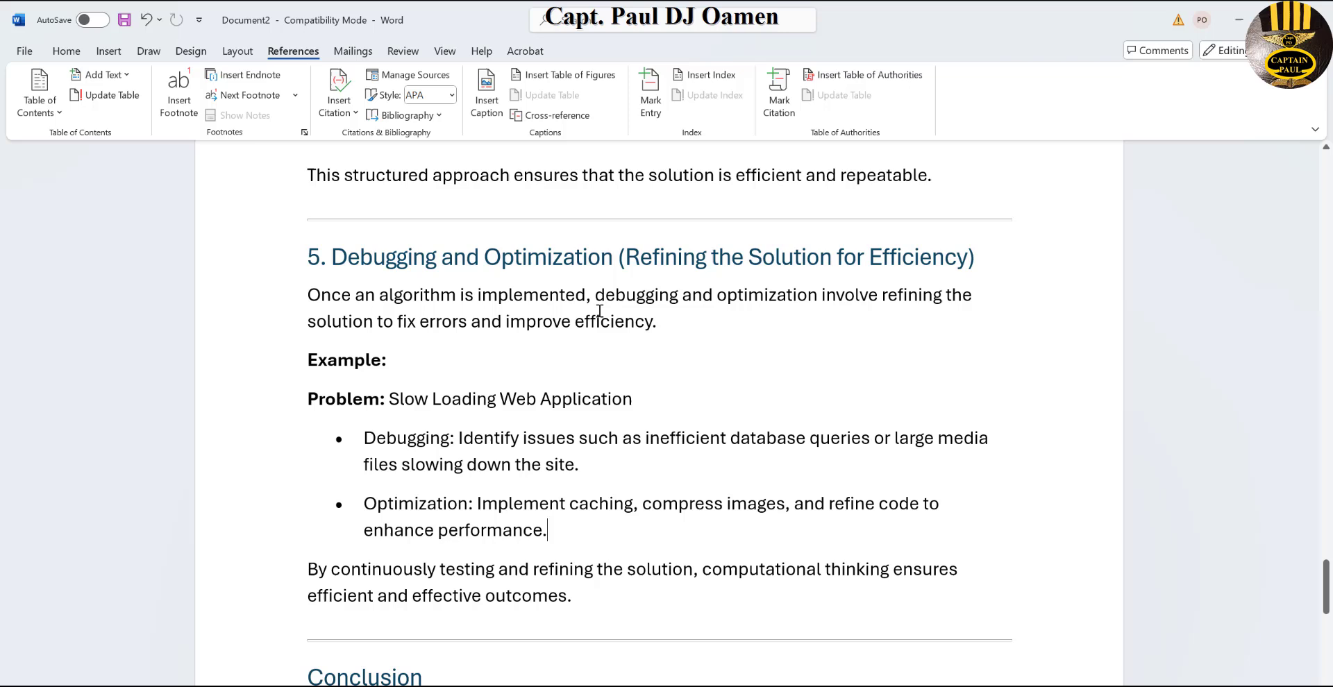
left_click_drag(617, 257, 375, 262)
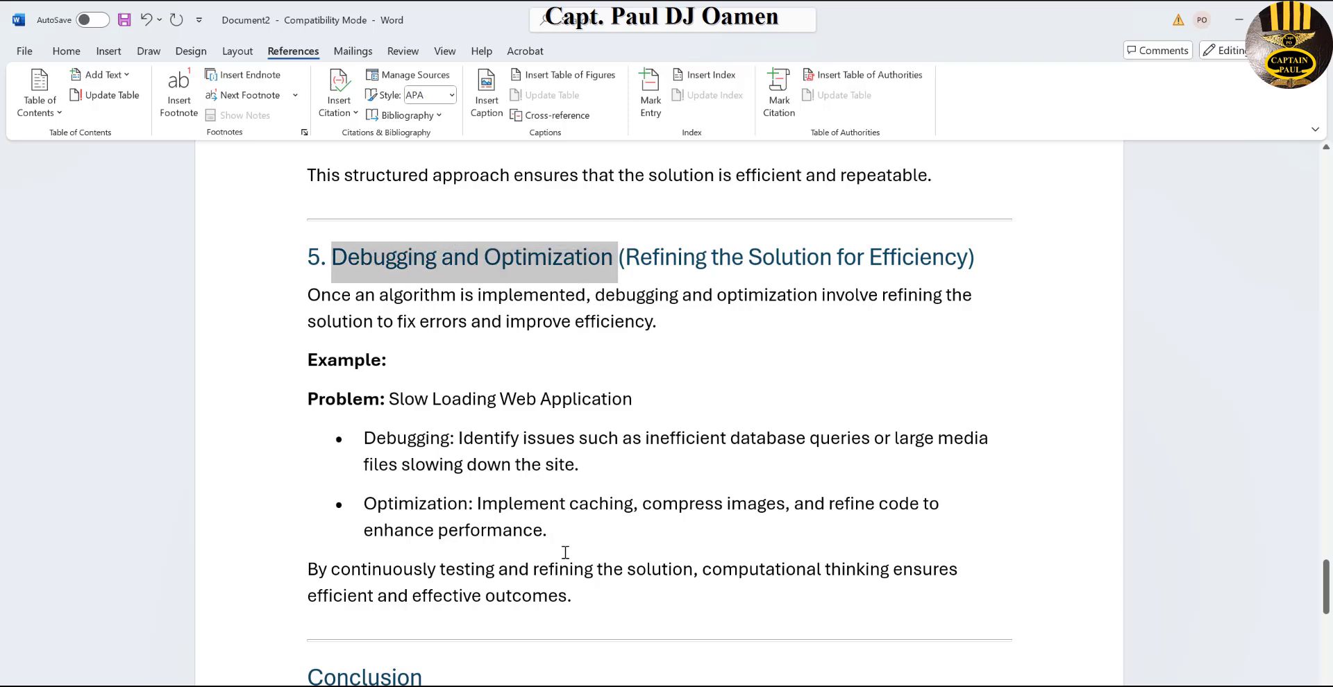
left_click(691, 328)
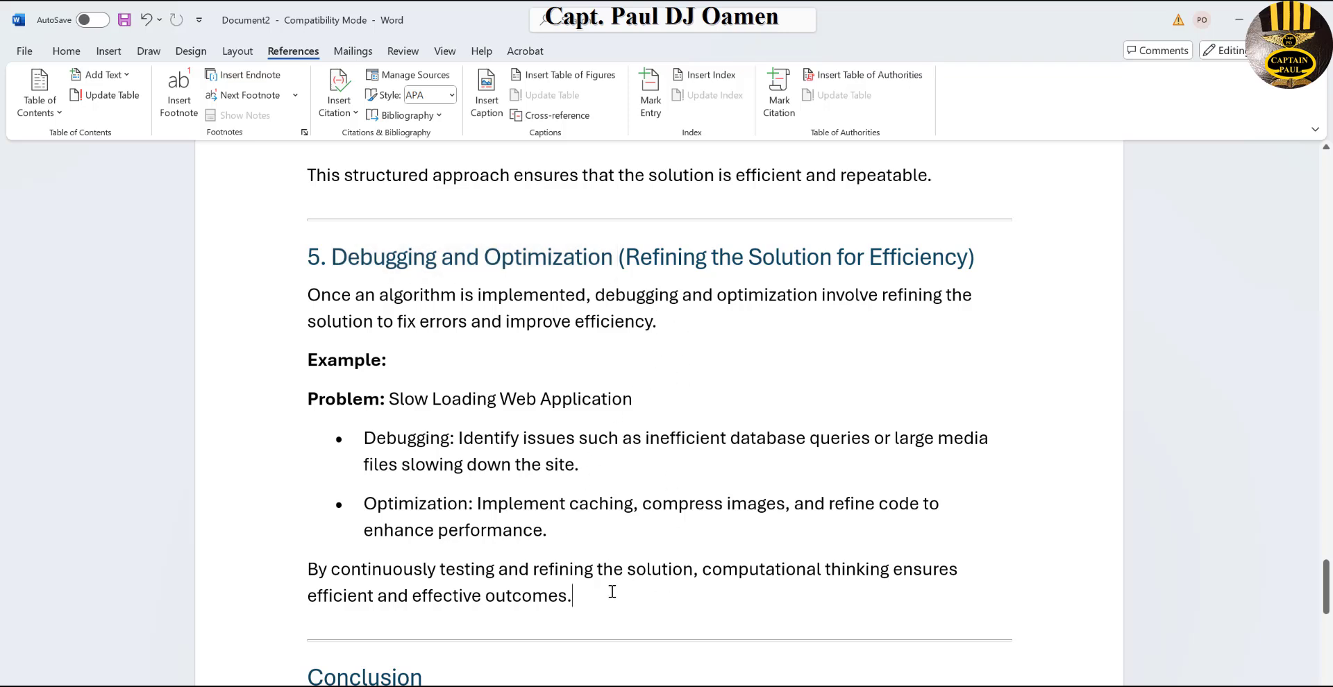
Step: Insert a citation to the existing Pattern (2002) book source there
left_click(339, 104)
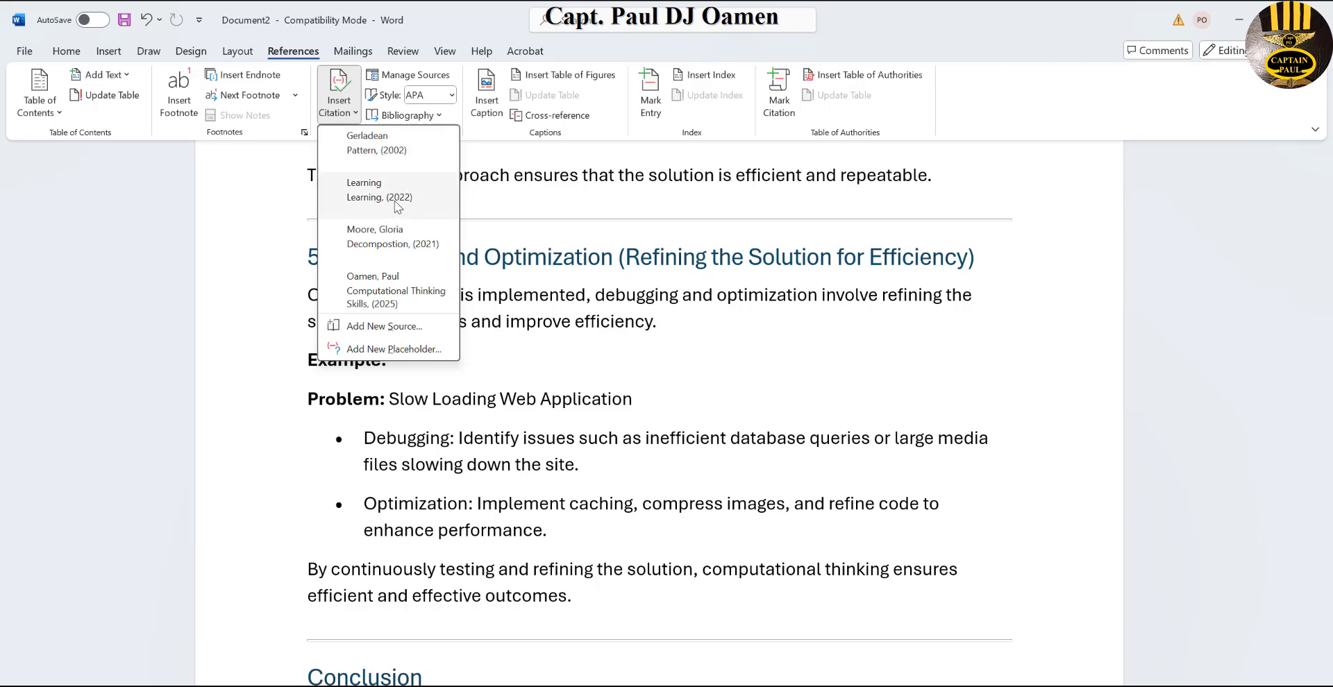
left_click(377, 150)
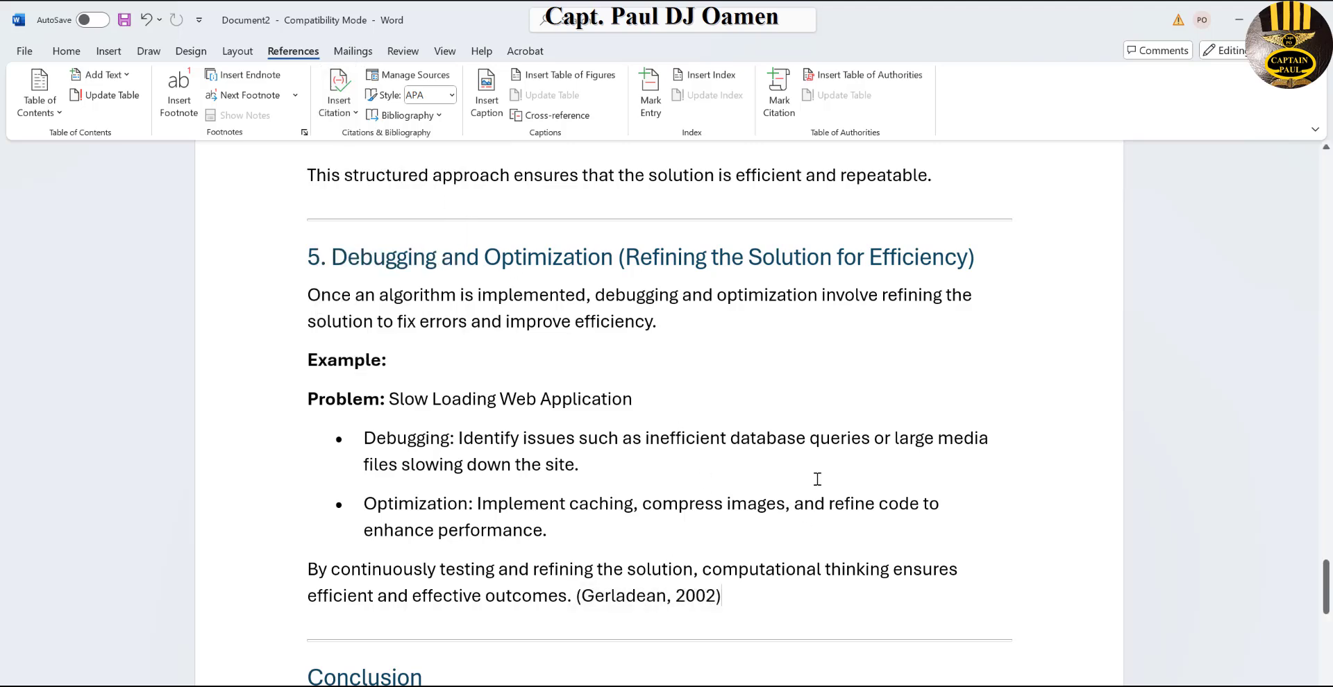
scroll(814, 487, "down", 4)
scroll(818, 471, "down", 3)
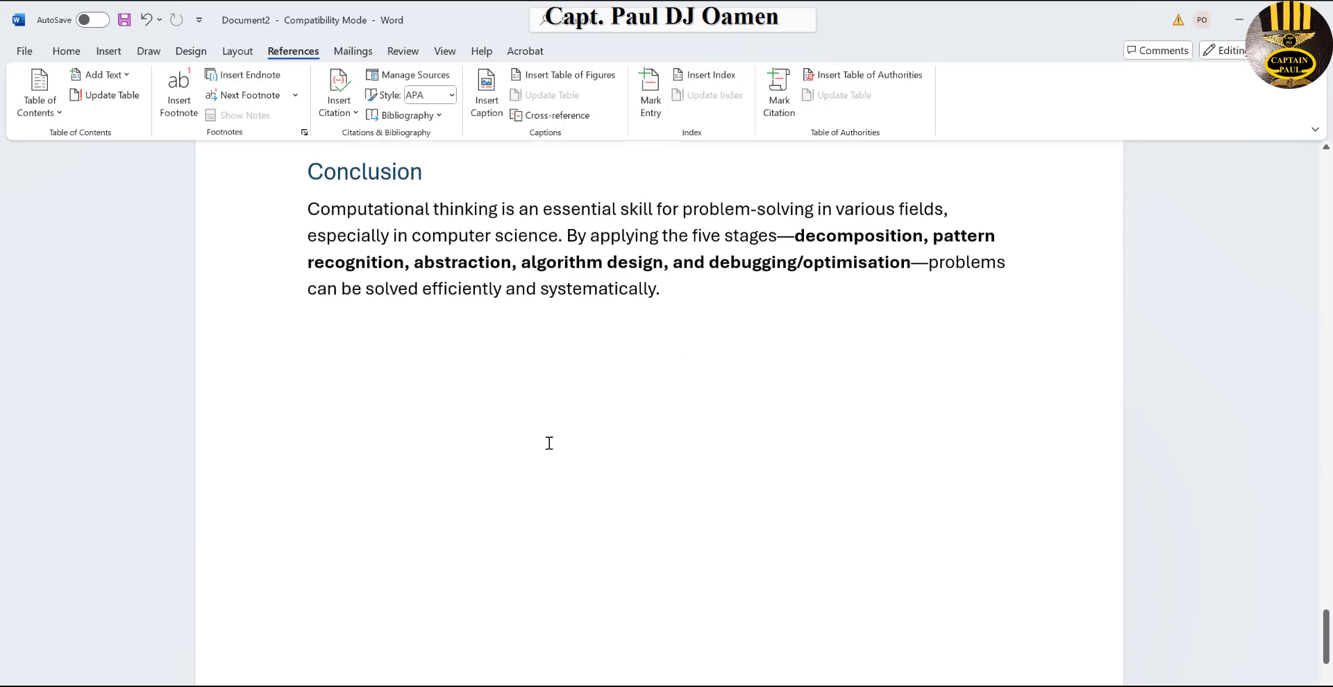
Step: Add an empty line below the Conclusion and bring up the Bibliography styles gallery
left_click(344, 377)
scroll(532, 396, "down", 1)
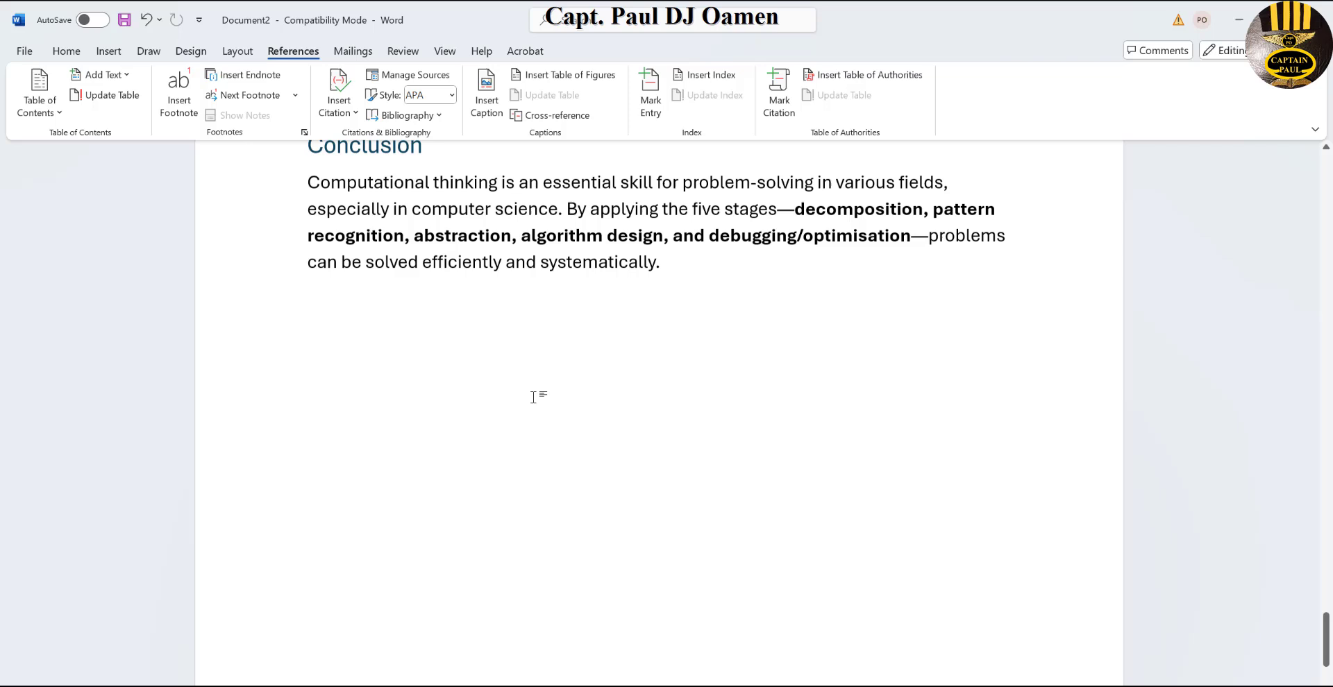
scroll(476, 347, "up", 1)
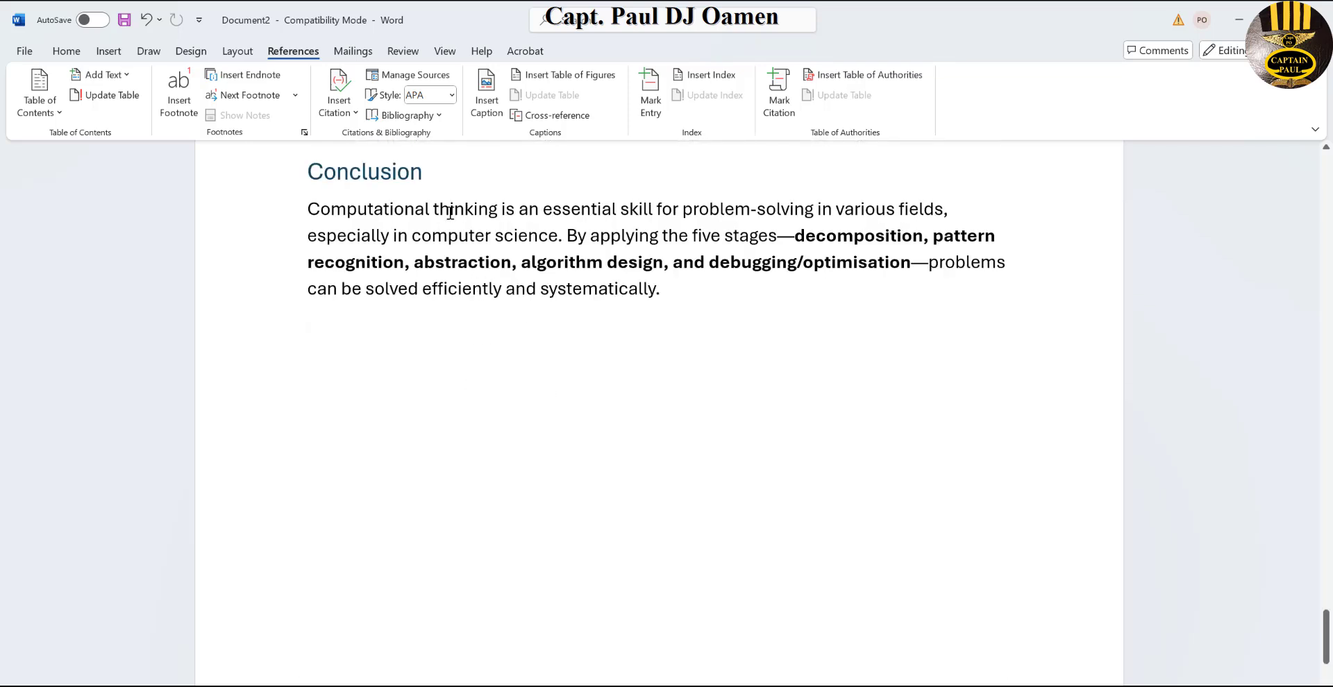
left_click(441, 118)
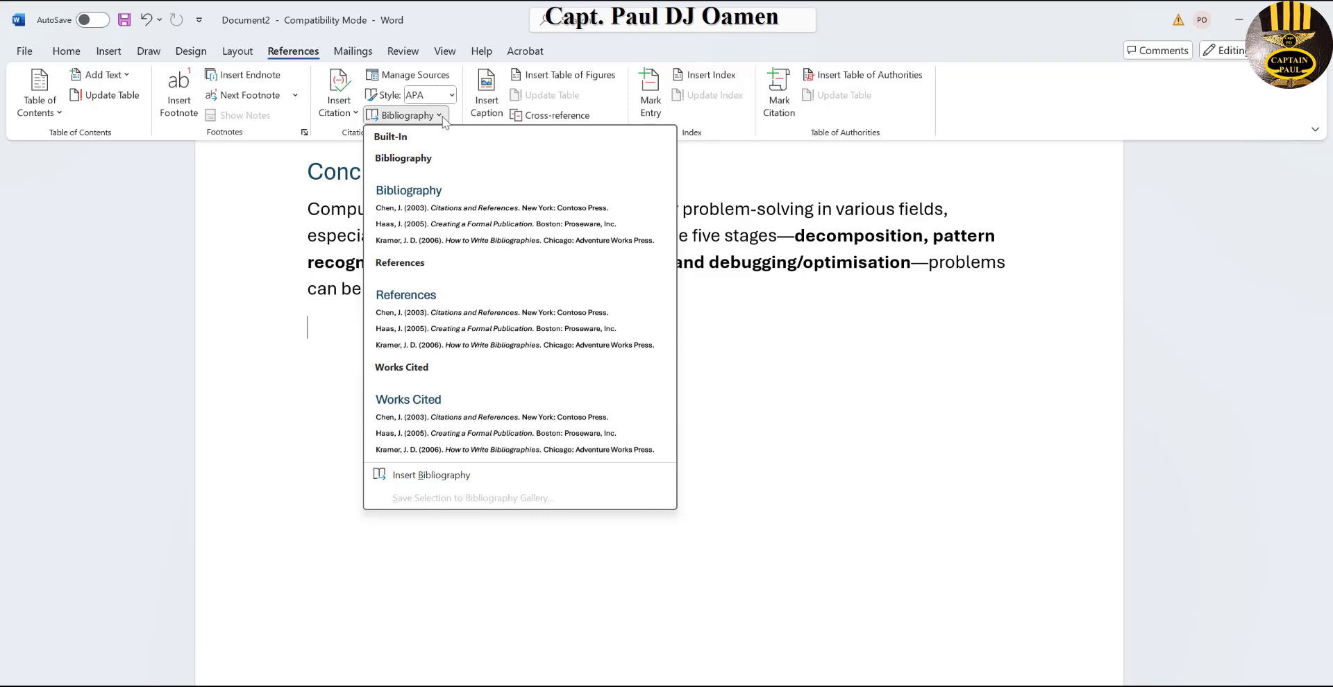
left_click(689, 355)
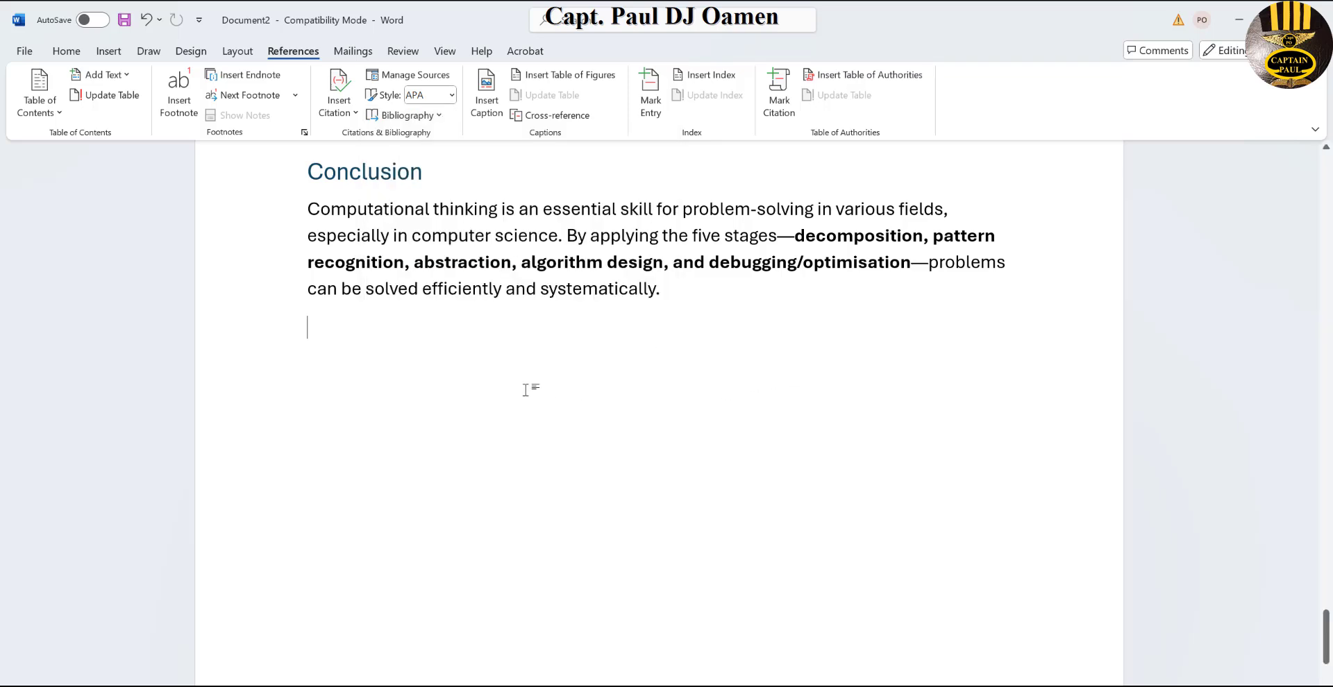
key("Return")
key("Return")
left_click(438, 116)
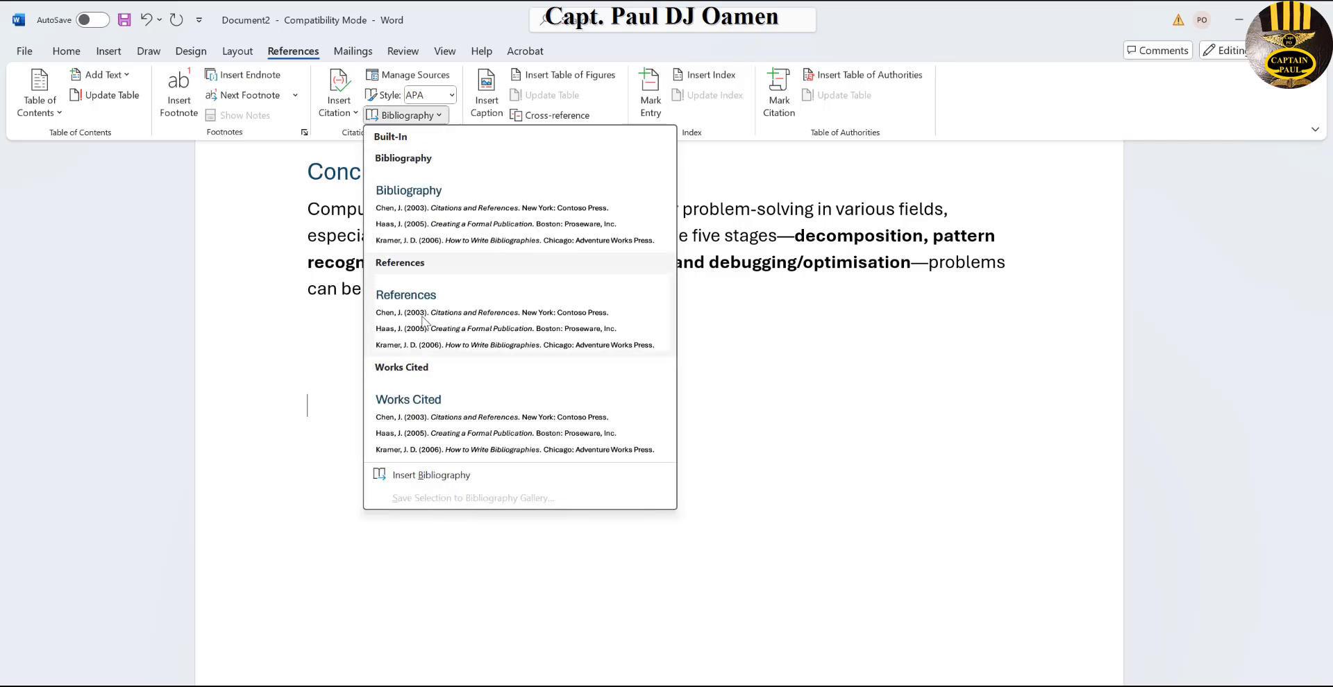
left_click(429, 225)
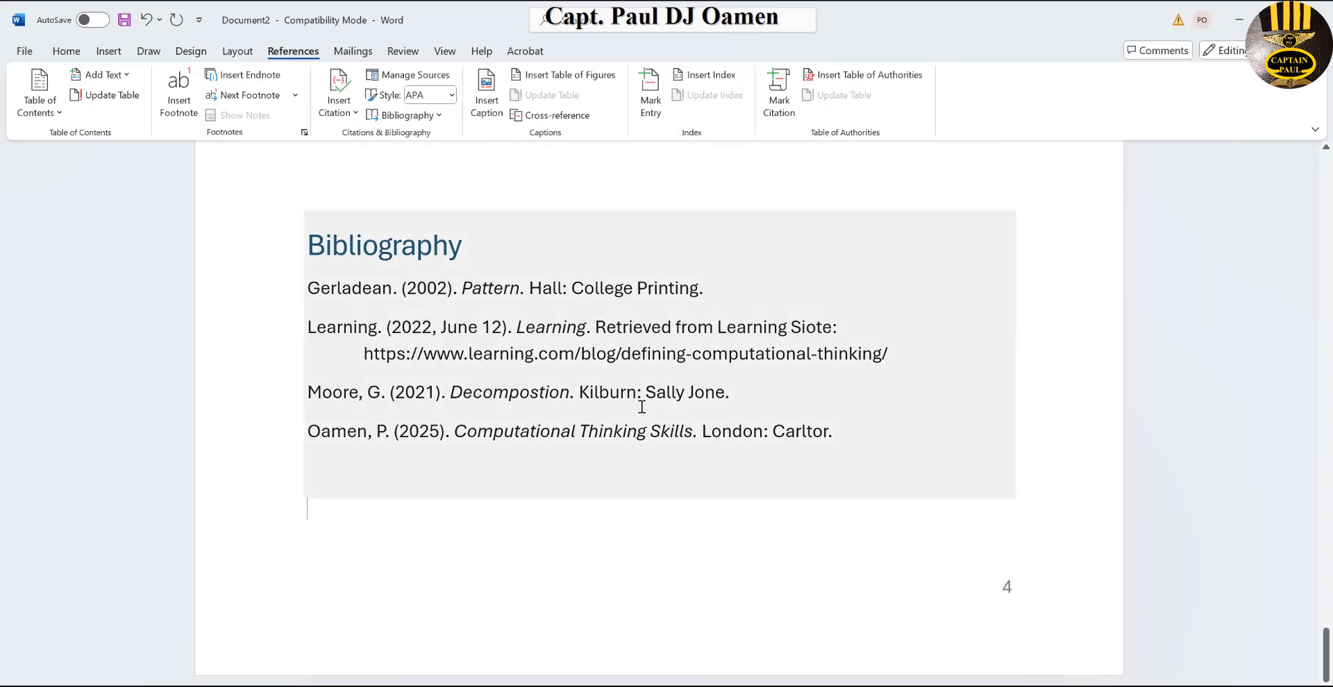
left_click(632, 524)
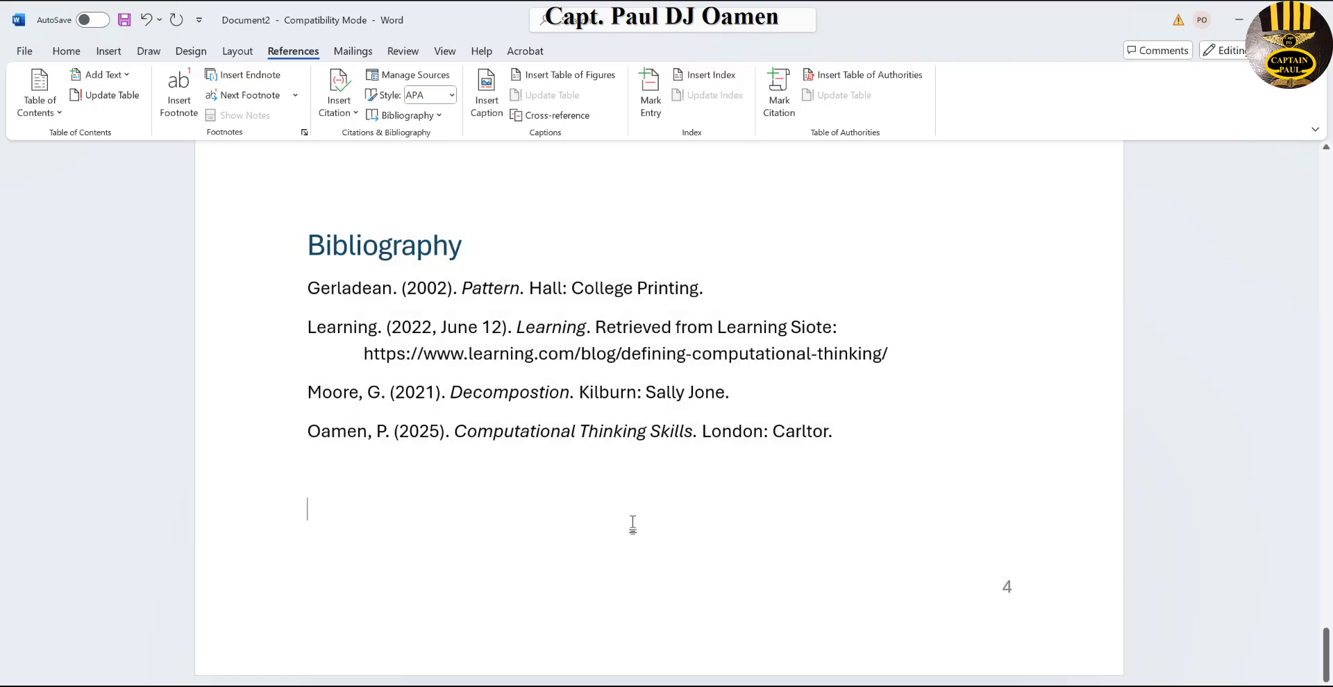
scroll(633, 524, "up", 3)
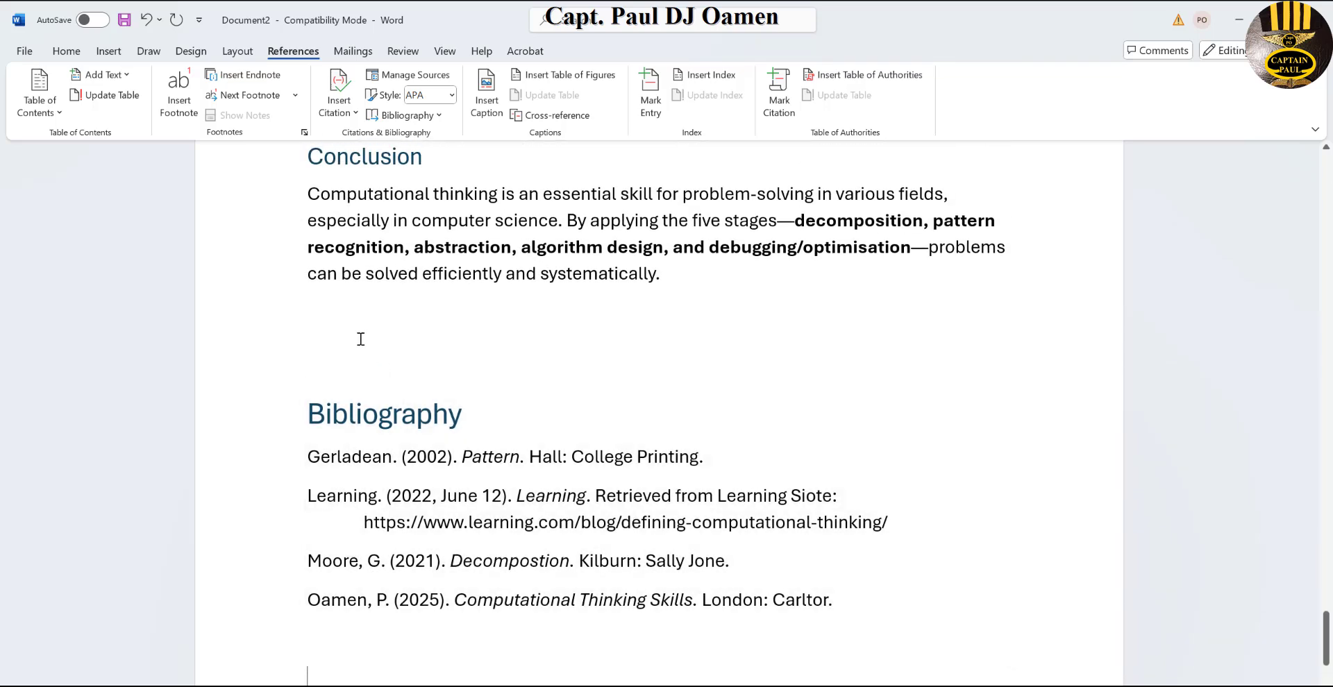
left_click(360, 339)
scroll(1063, 378, "up", 1)
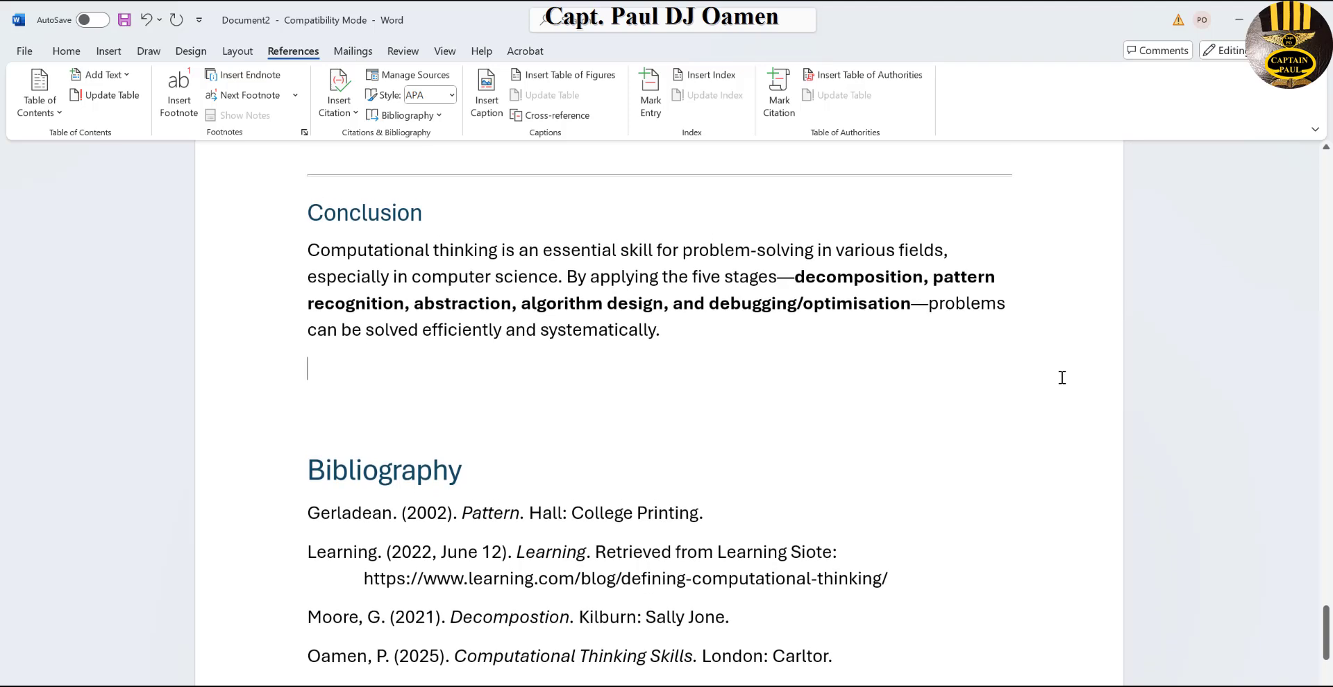
scroll(1062, 381, "down", 1)
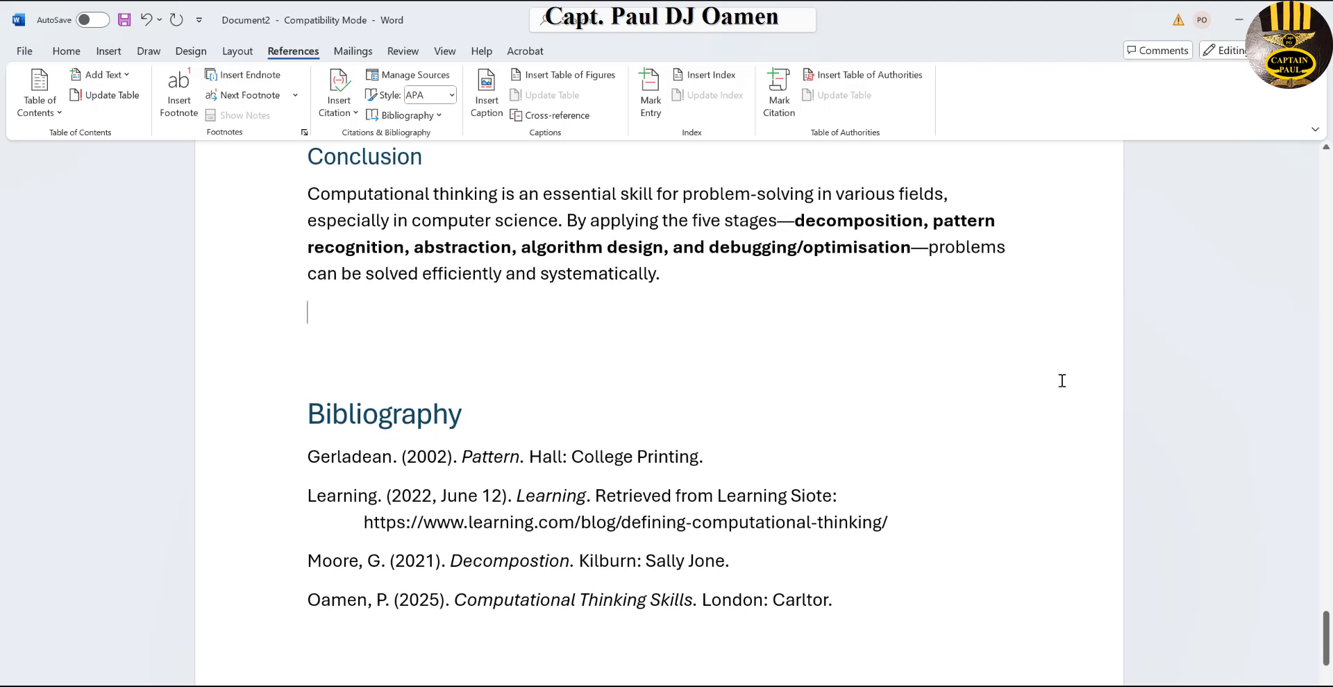